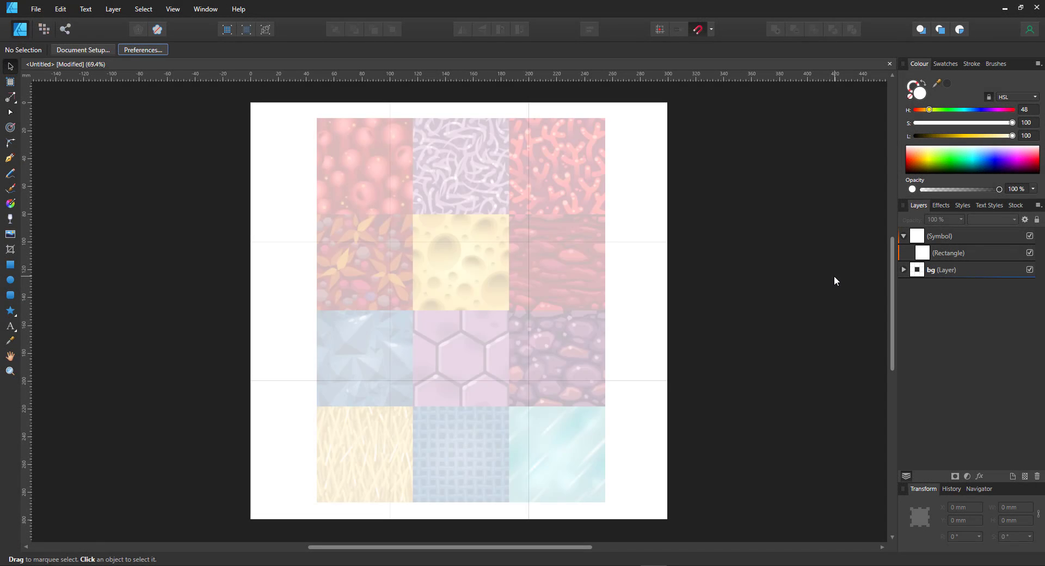
Step: Examine the central tile rectangle's size and position with the bg layer hidden, and show the layer again
click(1029, 270)
click(955, 255)
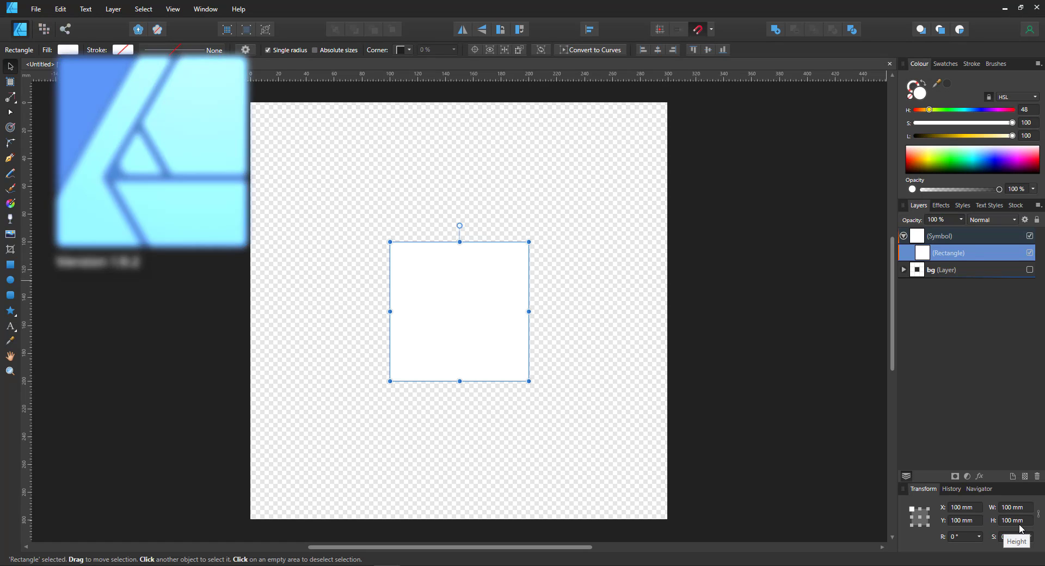
click(1029, 270)
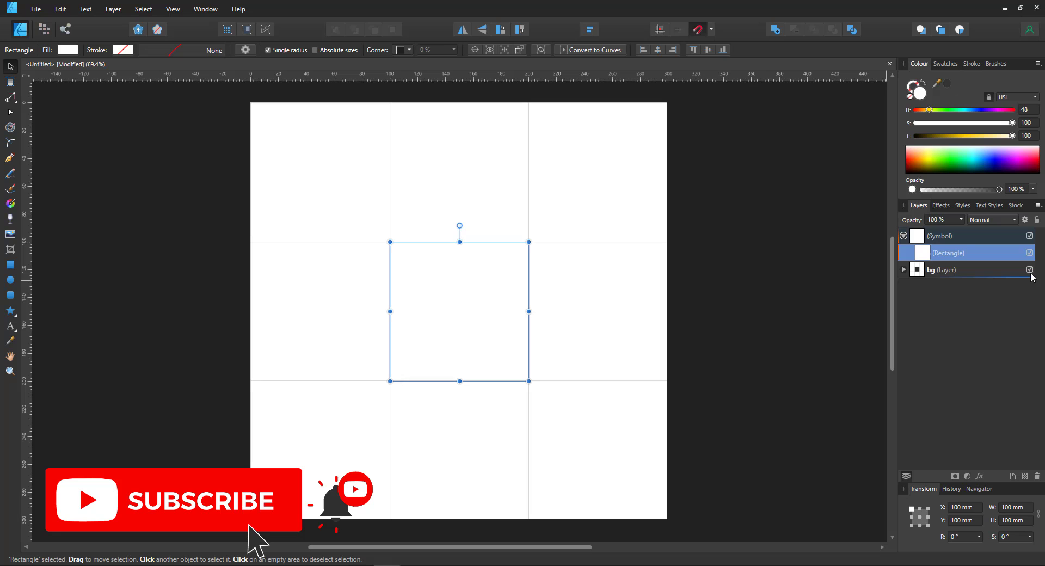
Step: Check the nudge distance and modifier nudge distance in the Tools preferences
click(711, 142)
click(158, 52)
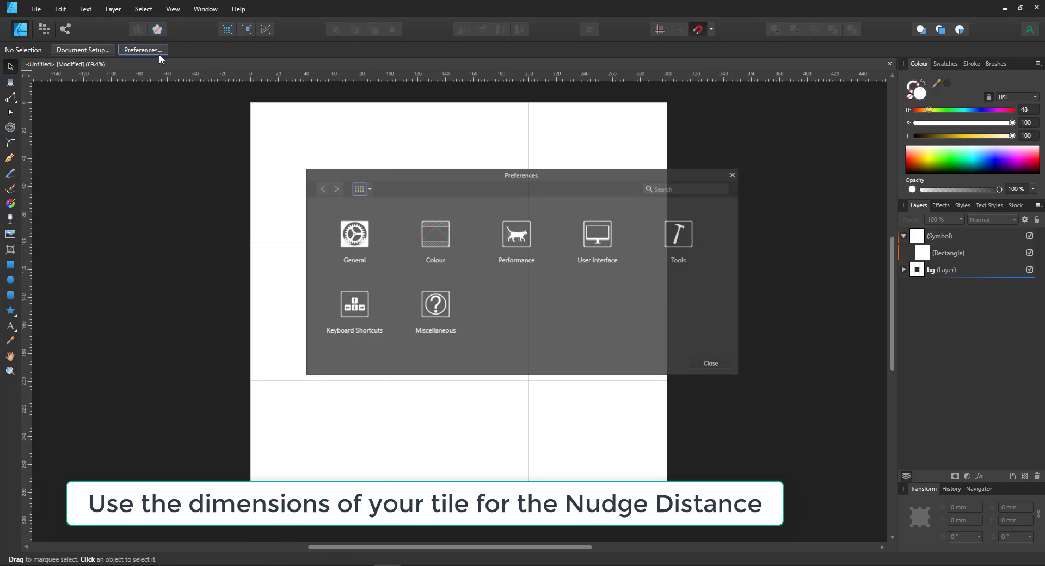
click(680, 235)
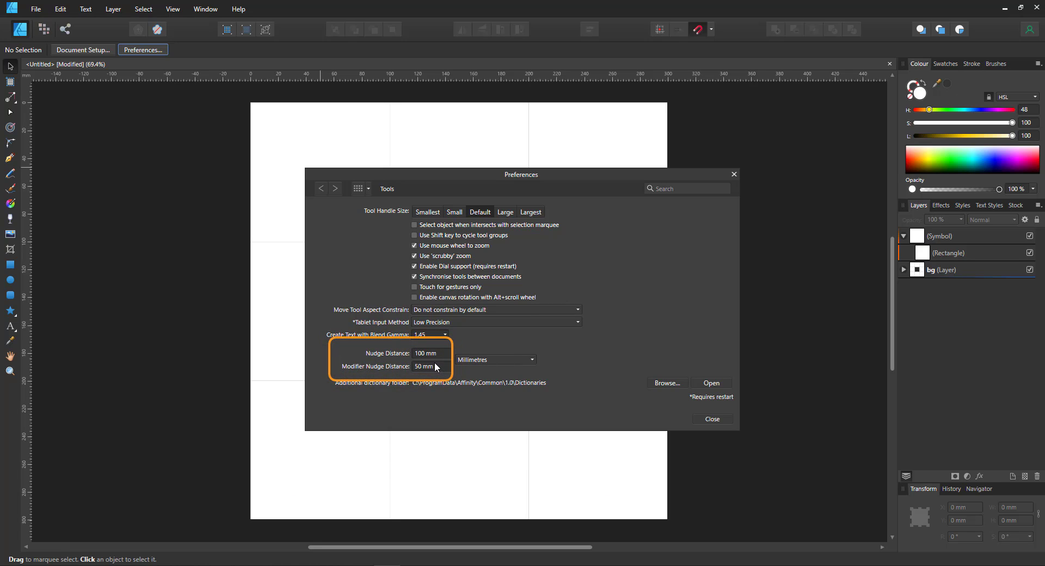
click(705, 420)
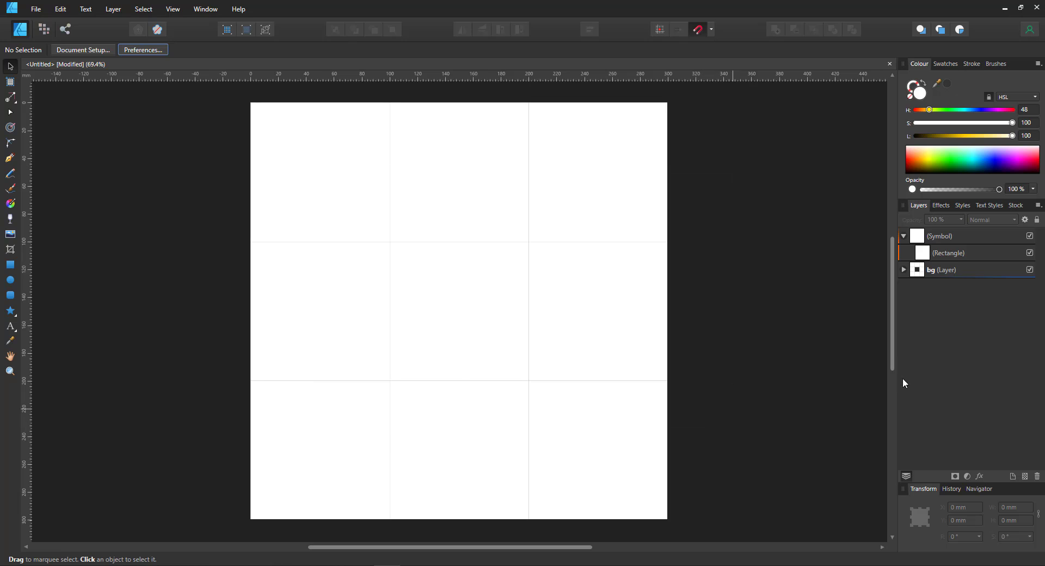
Step: Try several fill colours on the rectangle inside the symbol and settle on a saturated blue (HSL 207, 100, 48)
click(934, 256)
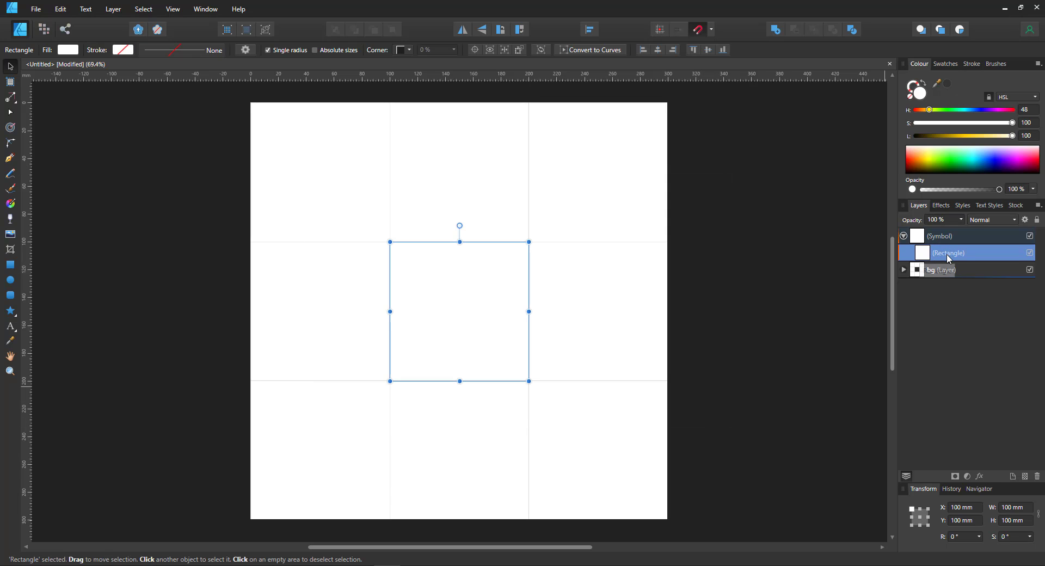
click(977, 156)
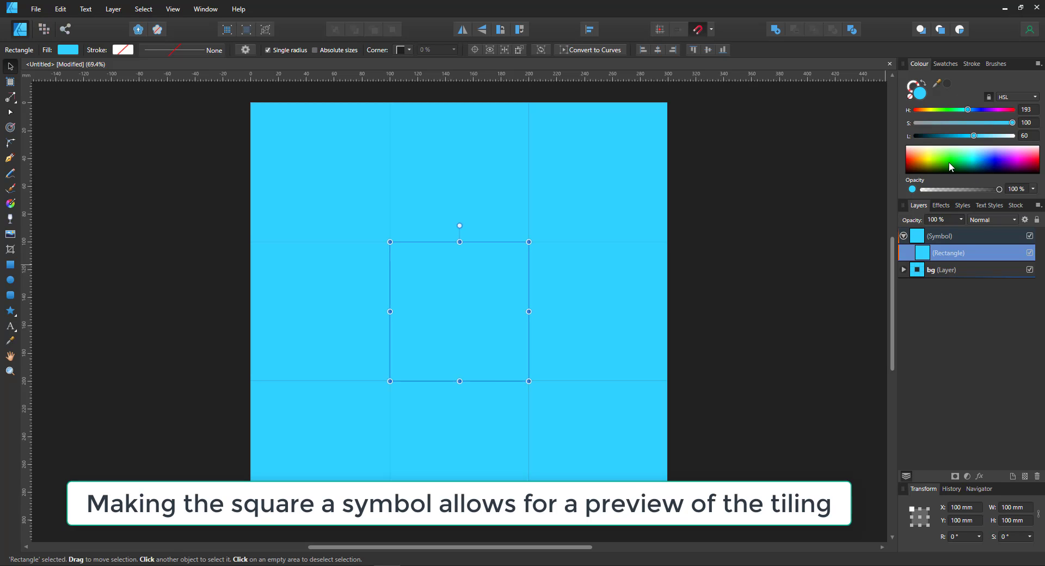
click(946, 161)
click(974, 161)
click(1001, 163)
click(1028, 160)
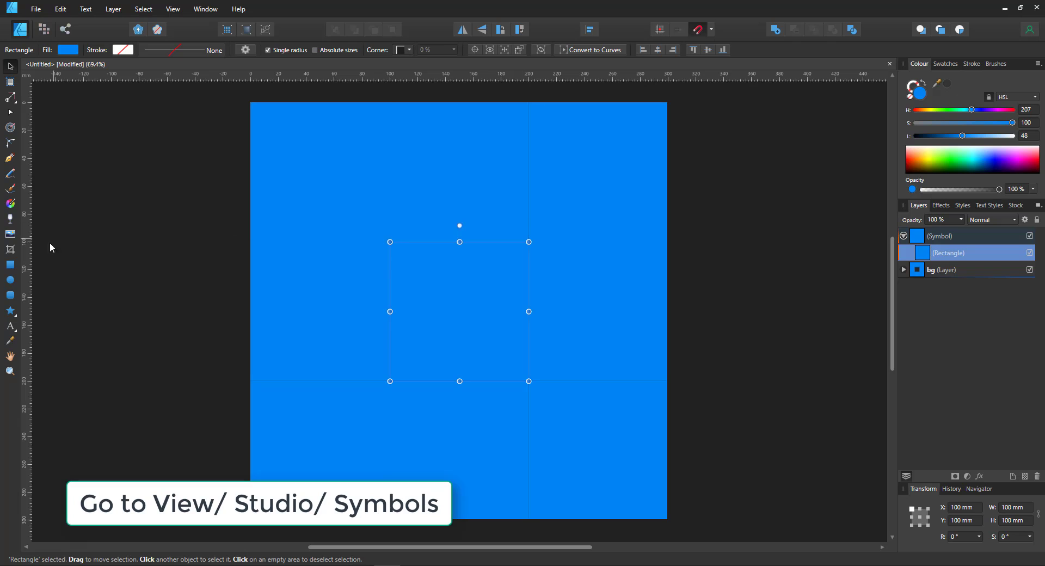
Step: Draw a circle about 67.7 mm wide inside the tile and fill it with orange (HSL 41, 100, 54)
click(9, 280)
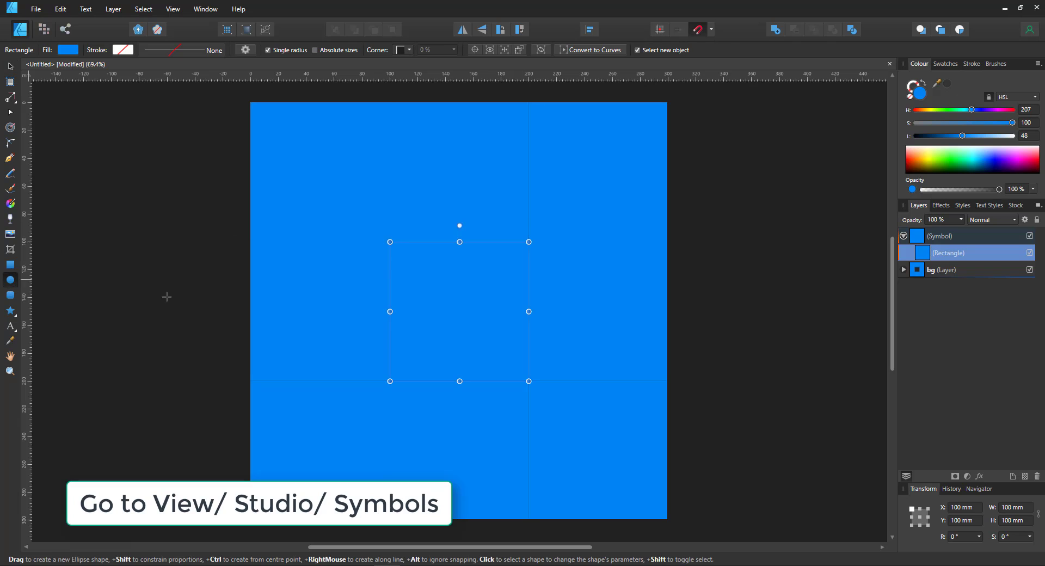
drag(407, 260, 501, 355)
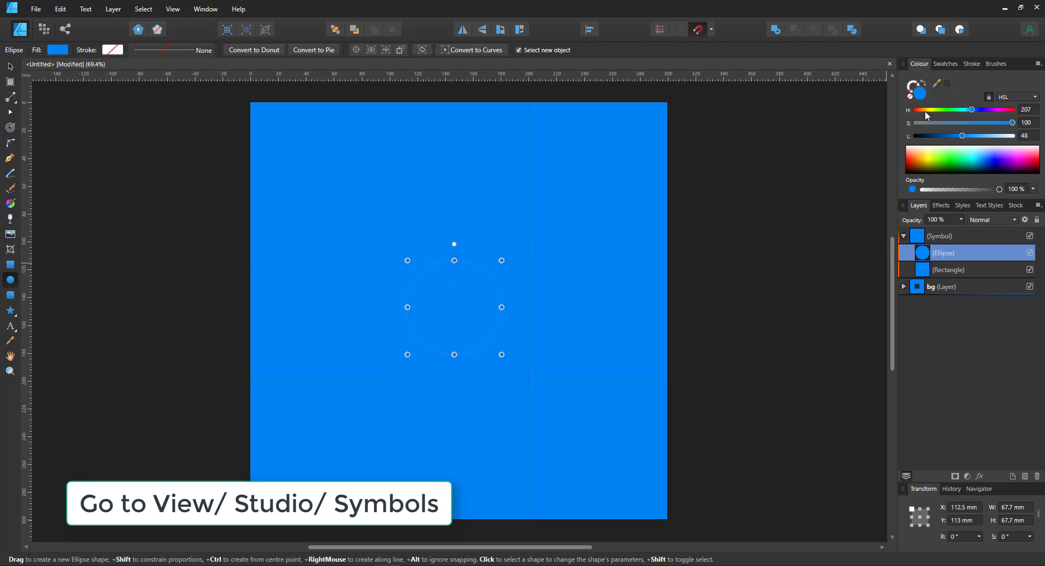
click(925, 159)
click(8, 67)
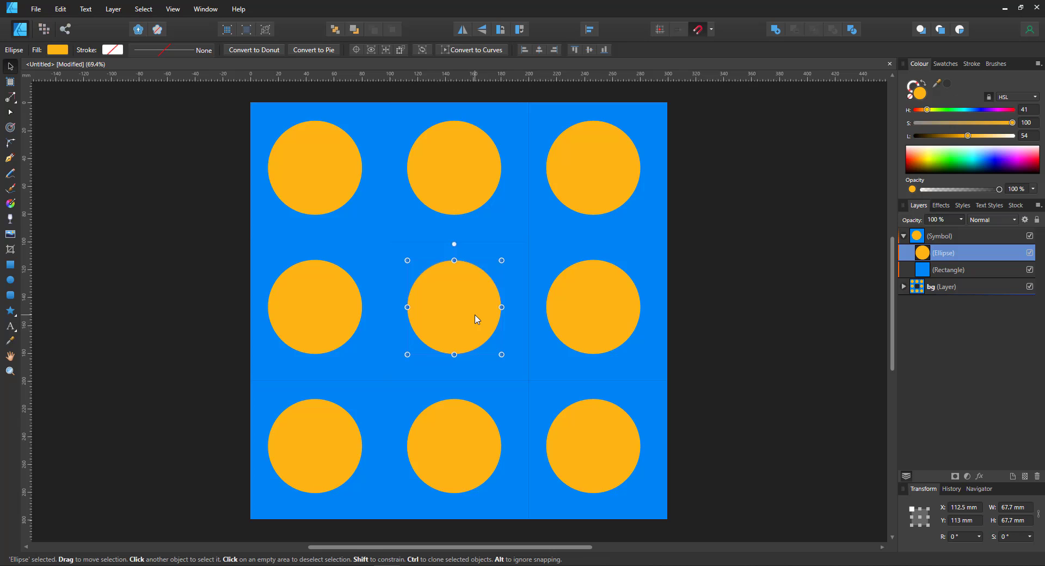
Step: Centre the orange circle on the tile and lighten the background rectangle to light blue (HSL 207, 100, 72)
drag(475, 317, 483, 322)
click(950, 269)
click(964, 161)
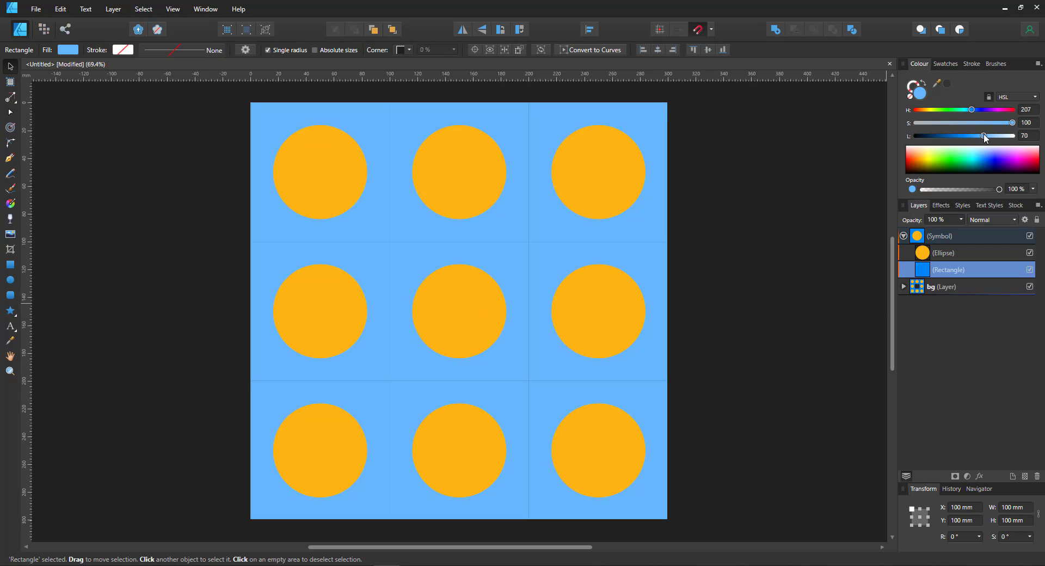
Step: Centre the circle on the tile's left edge and place a duplicate 100 mm to its right, on the right edge
click(490, 328)
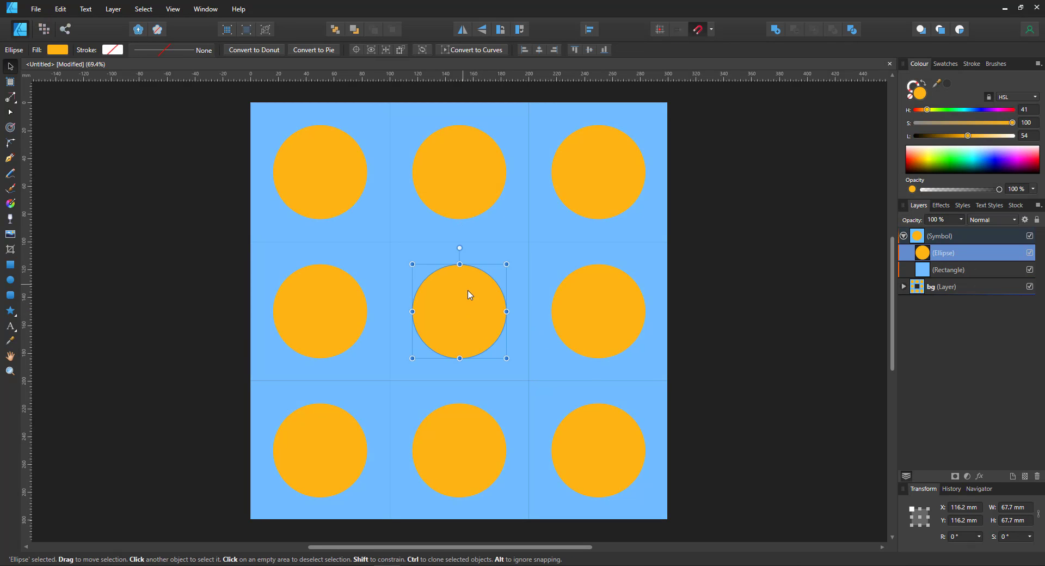
drag(471, 294, 408, 306)
key(ctrl+j)
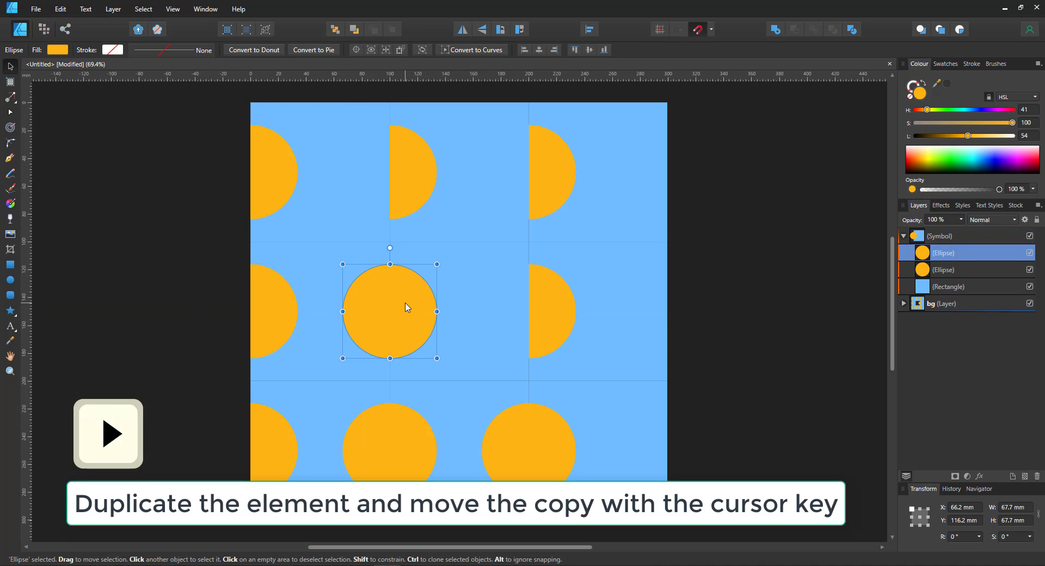
key(shift+Right)
key(shift+Right)
key(shift+Right)
key(shift+Right)
key(shift+Right)
key(shift+Right)
key(shift+Right)
key(shift+Right)
key(shift+Right)
key(shift+Right)
Step: Move both circles down onto the tile's bottom corners and place duplicates of them 100 mm higher, on the top corners
shift+click(418, 311)
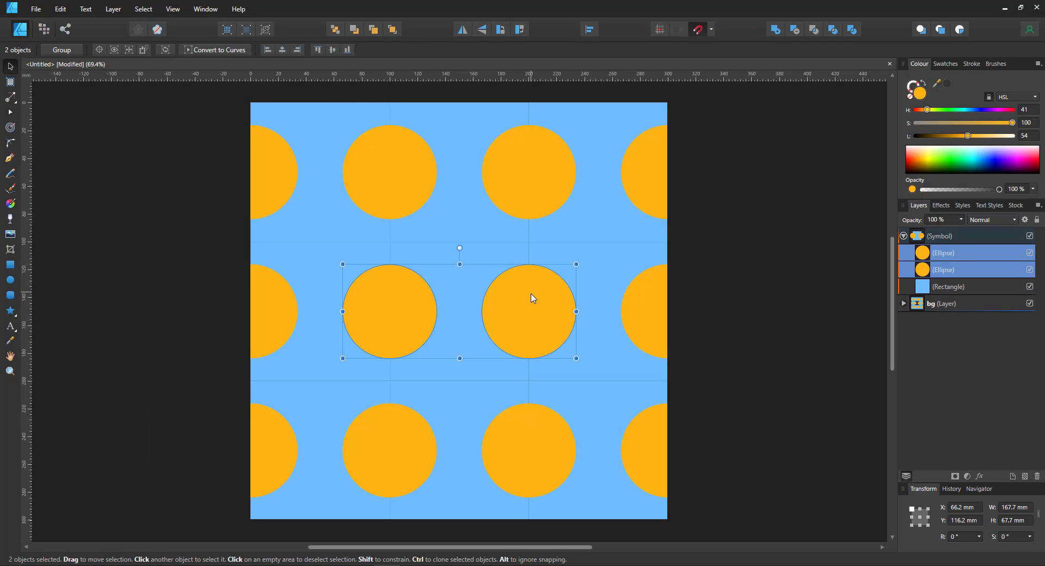
drag(532, 298, 531, 363)
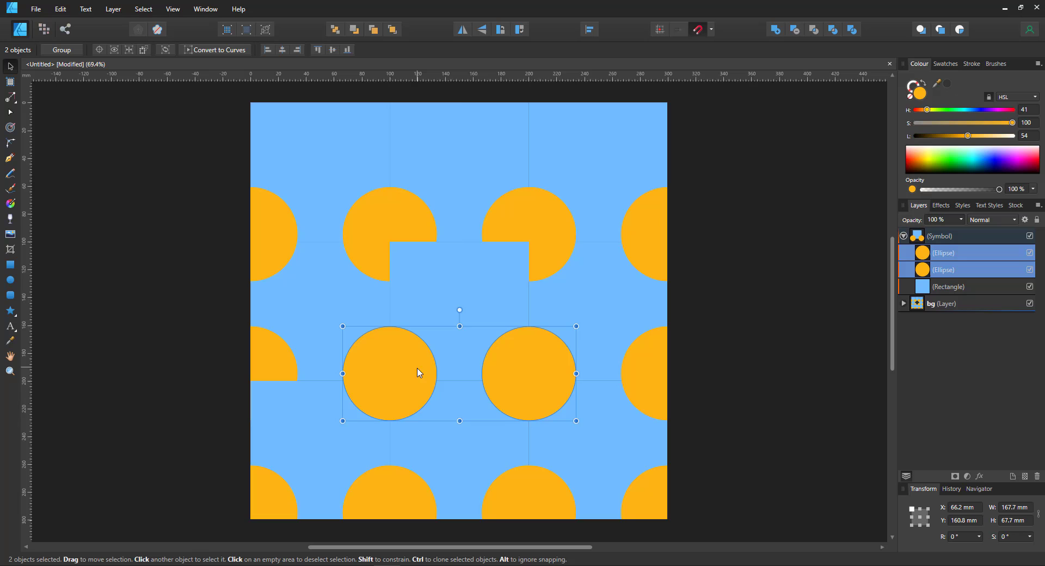
drag(419, 373, 420, 385)
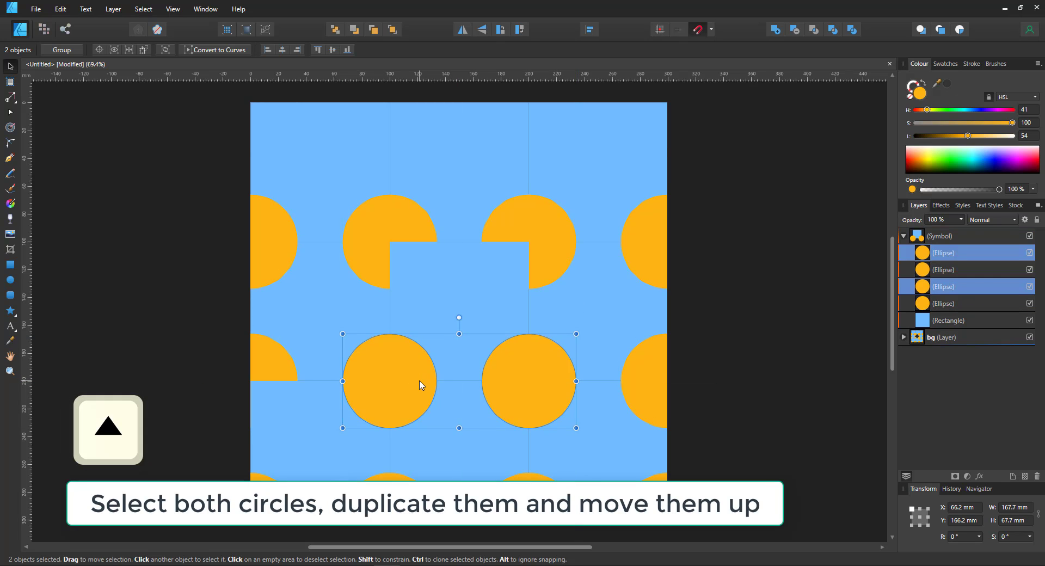
key(Up)
Step: Shift the four corner circles together and add a duplicate circle in the gap between them
click(945, 253)
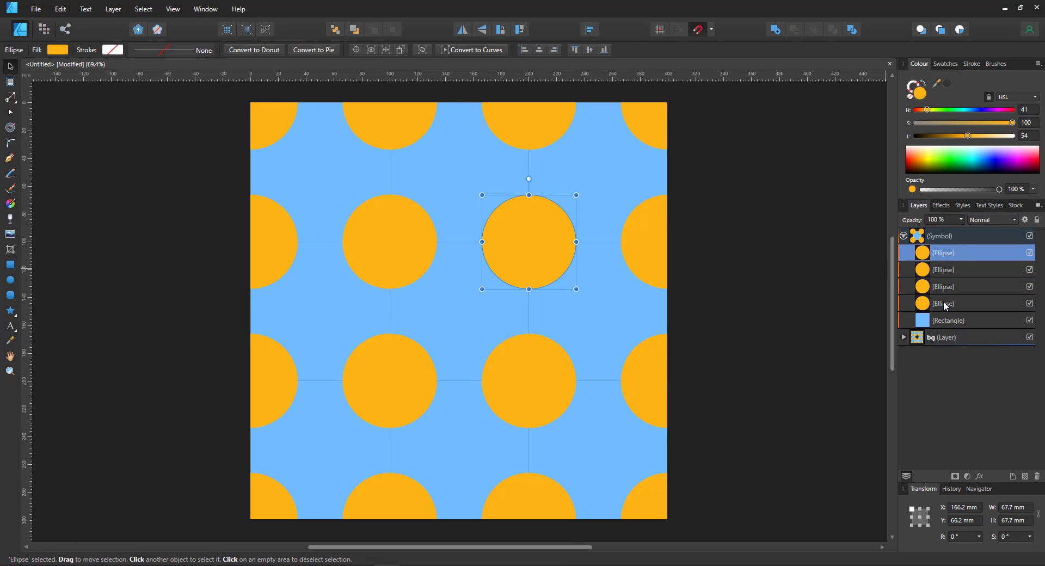
shift+click(944, 304)
drag(525, 270, 410, 360)
click(502, 282)
key(ctrl+j)
Step: Move all five circles together so that four are centred on the tile's corners and one on its middle
click(958, 319)
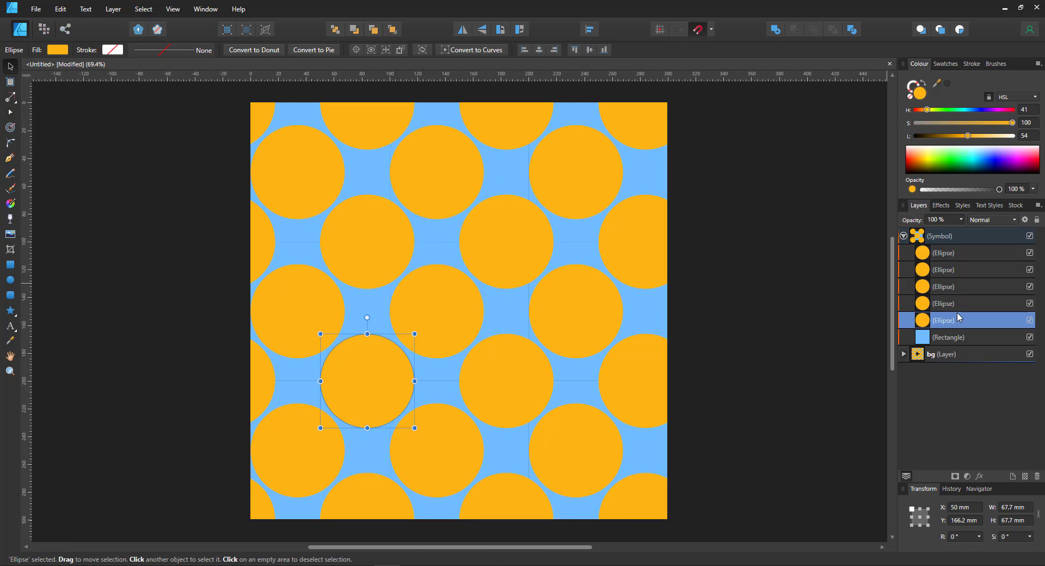
click(959, 252)
shift+click(958, 320)
mouse_move(438, 281)
mouse_down()
mouse_move(461, 281)
mouse_move(464, 354)
mouse_move(462, 319)
mouse_up()
click(774, 336)
Step: Scale down the middle circle and place a yellow star (HSL 57, 100, 65) centred on it
double_click(459, 293)
click(10, 311)
key(a)
drag(469, 300, 471, 296)
key(v)
click(927, 155)
click(756, 229)
drag(410, 362, 489, 281)
click(798, 277)
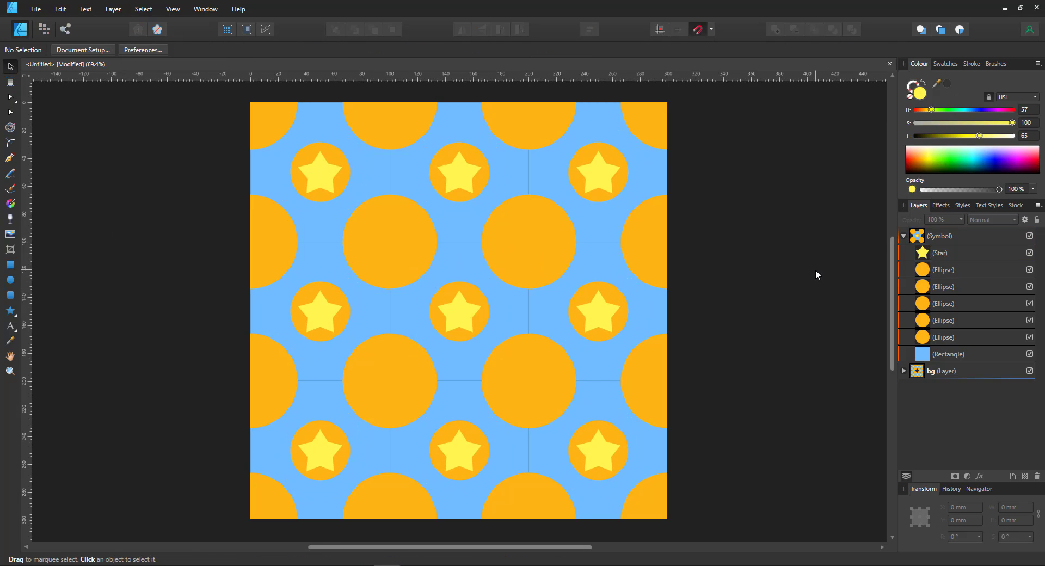
Step: Recolour the four corner circles blue, and combine all circles and the star into a hidden group
click(959, 337)
shift+click(959, 286)
click(982, 155)
key(ctrl+g)
click(1030, 253)
Step: Draw a blue horizontal stripe (HSL 208, 100, 48) about 173.7 × 35.6 mm across the tile and align it to the tile's top edge
key(m)
drag(311, 280, 553, 330)
click(963, 137)
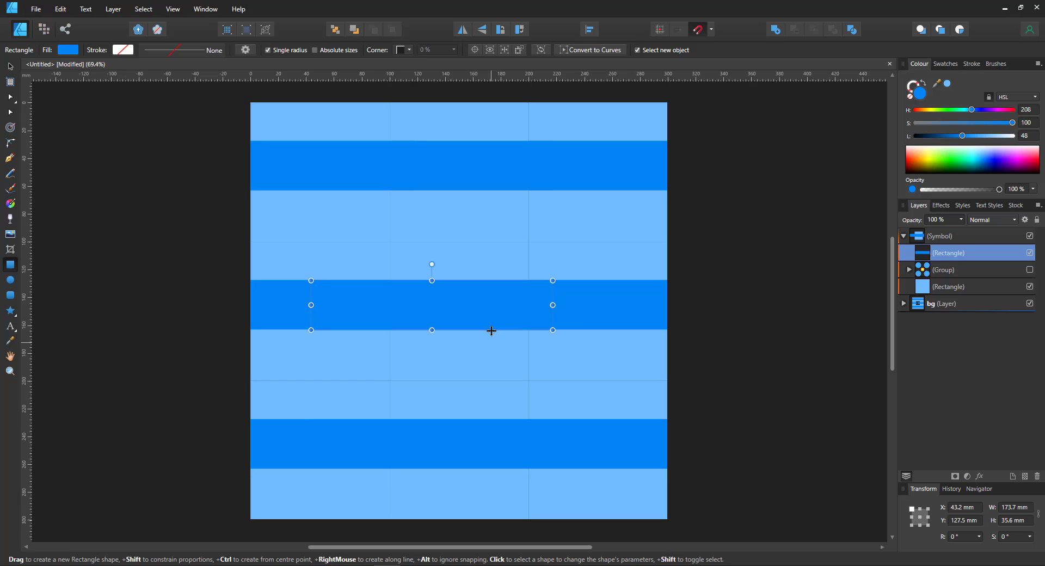
key(v)
mouse_move(489, 302)
mouse_down()
mouse_move(517, 279)
mouse_move(516, 264)
mouse_up()
Step: Add two thinner copies of the stripe below it in lighter blues, with lightness 58 and 79
ctrl+drag(471, 268, 475, 338)
drag(459, 311, 460, 333)
key(ctrl+j)
drag(466, 390, 466, 318)
mouse_move(962, 136)
mouse_down()
mouse_move(994, 138)
mouse_move(973, 143)
mouse_up()
Step: Duplicate the three horizontal stripes, set the copies to 50% opacity and rotate them 90° into vertical stripes
click(472, 339)
shift+click(488, 316)
shift+click(478, 286)
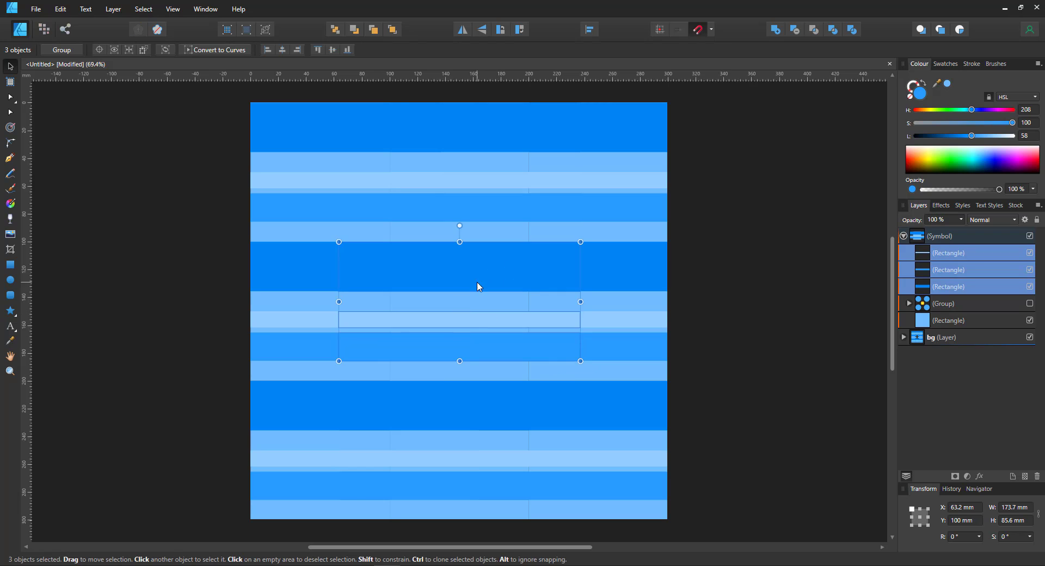
key(ctrl+j)
key(5)
shift+drag(589, 240, 520, 430)
Step: Fit the vertical stripes between the tile's top and bottom edges, making them 100 mm long
drag(459, 182, 459, 241)
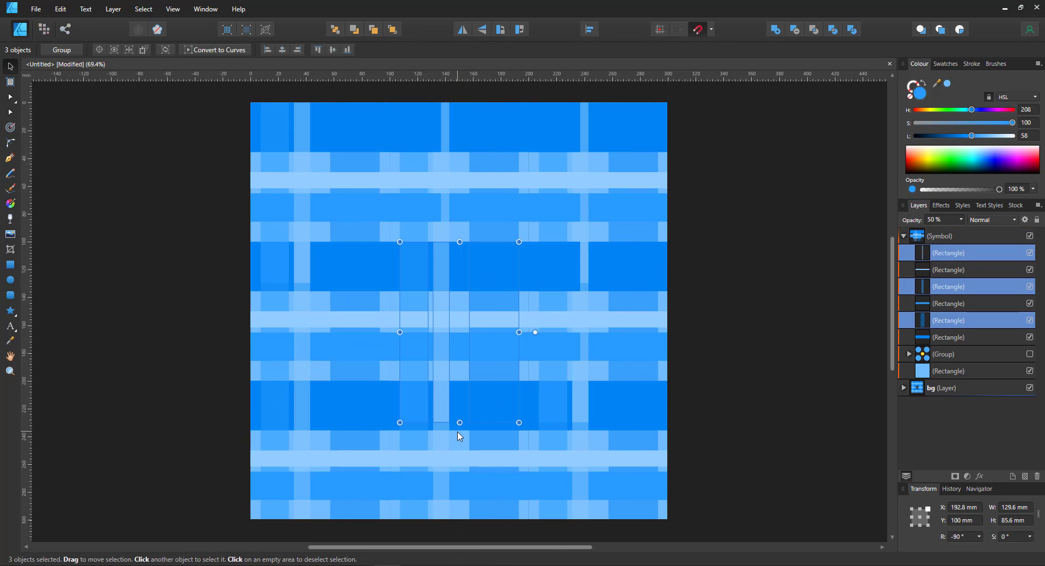
drag(459, 422, 459, 381)
click(761, 371)
Step: Duplicate the top horizontal stripe and reduce the copy to a thin, darker blue band within it
double_click(495, 302)
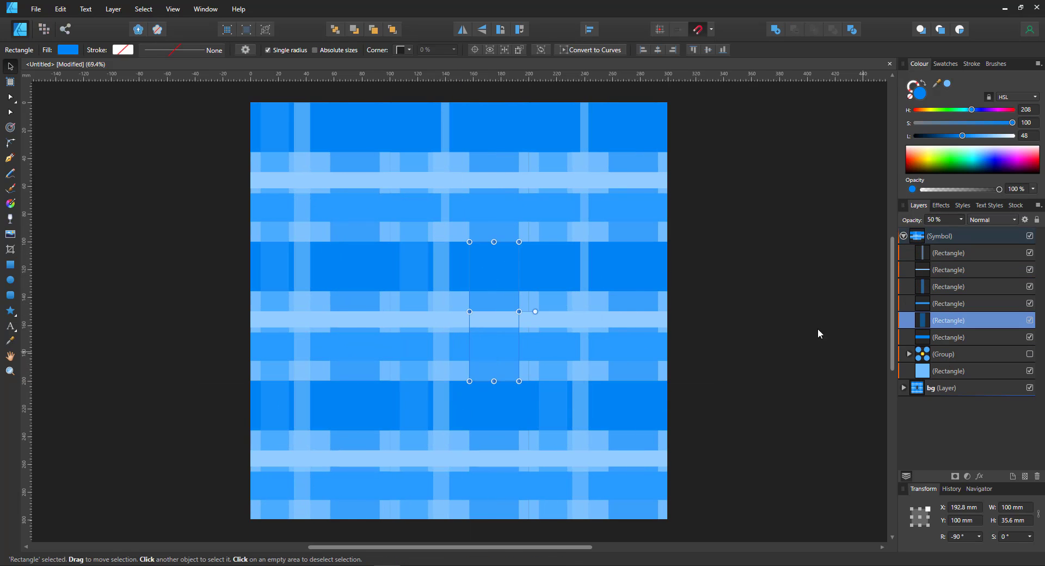
click(947, 342)
key(ctrl+j)
drag(460, 292, 459, 256)
Step: Duplicate the thinnest vertical stripe and turn the copy into a narrower white stripe with lightness 100
drag(963, 135, 1014, 136)
click(947, 253)
key(ctrl+j)
click(717, 301)
drag(433, 311, 445, 272)
Step: Duplicate the narrow white vertical stripe as a horizontal one that crosses it
click(930, 256)
key(ctrl+j)
shift+click(940, 269)
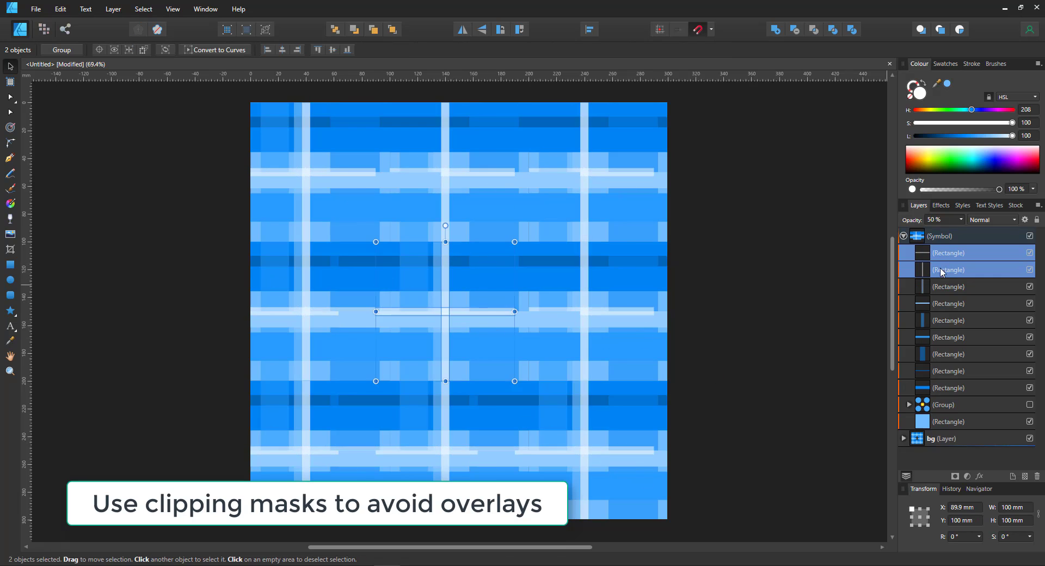
Step: Set both white stripes to 100% opacity and move them onto the middle of the light blue stripes
click(941, 270)
shift+click(937, 258)
key(0)
drag(481, 313, 485, 322)
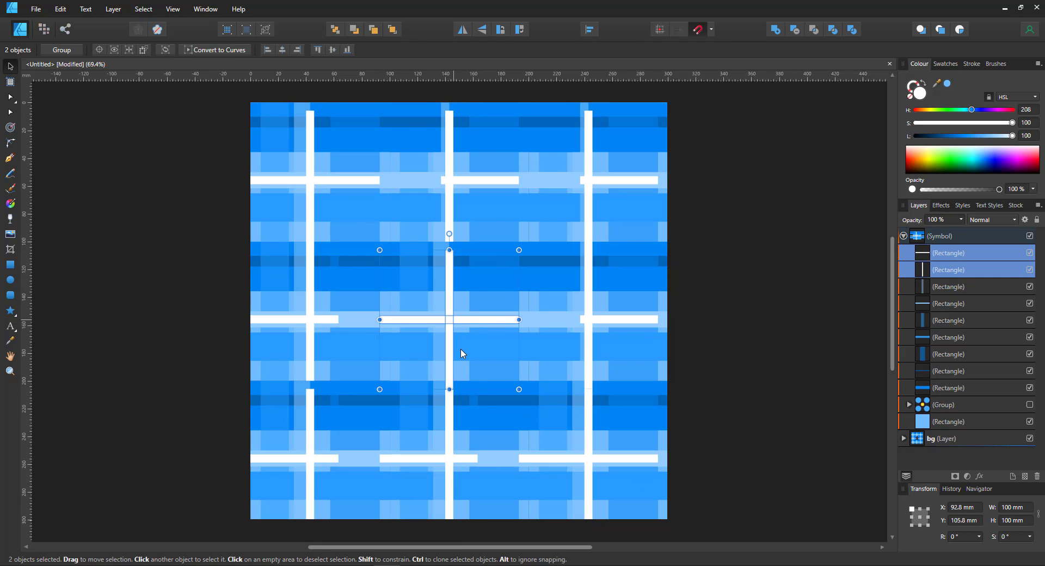
click(423, 180)
click(416, 180)
Step: Duplicate the tile's light blue background rectangle and clip all nine stripes inside one of the two rectangles
click(956, 388)
shift+click(936, 253)
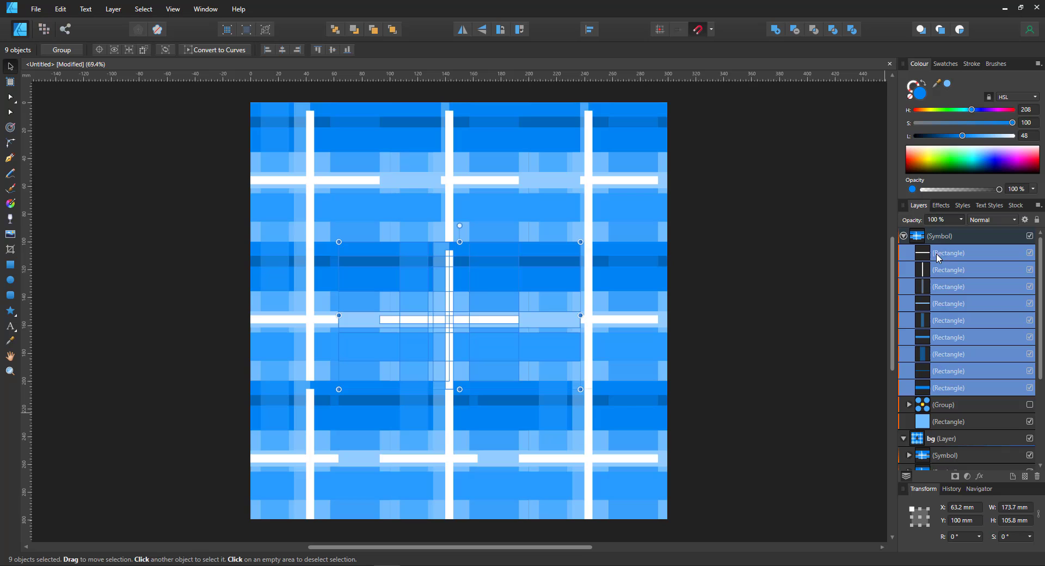
click(966, 423)
key(ctrl+j)
click(952, 388)
shift+click(937, 254)
drag(937, 254, 942, 422)
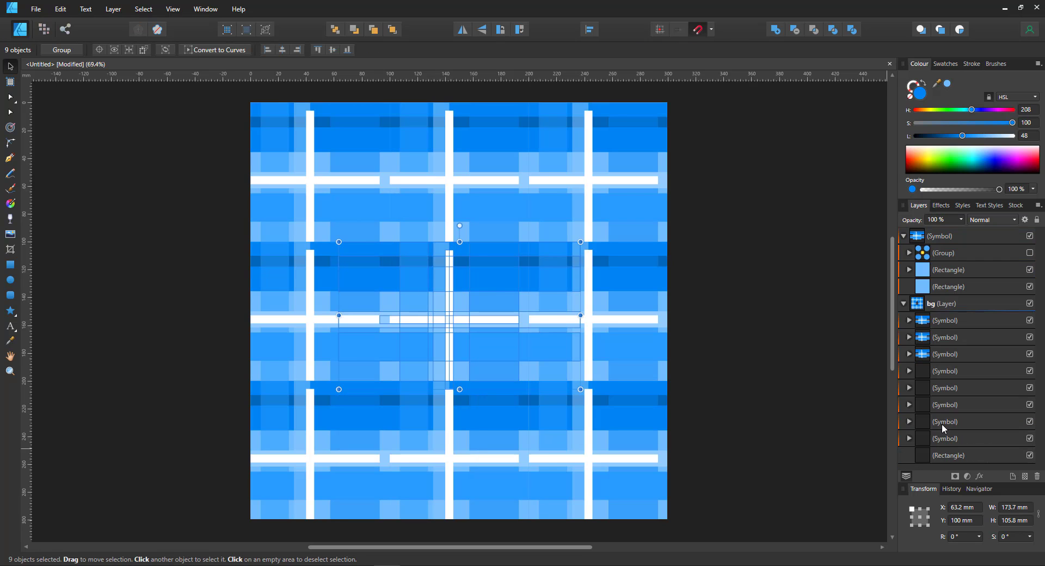
Step: Clip the hidden circles-and-star group inside the other background rectangle and expand the layer contents of the striped rectangle
drag(941, 253, 940, 284)
click(909, 252)
click(942, 255)
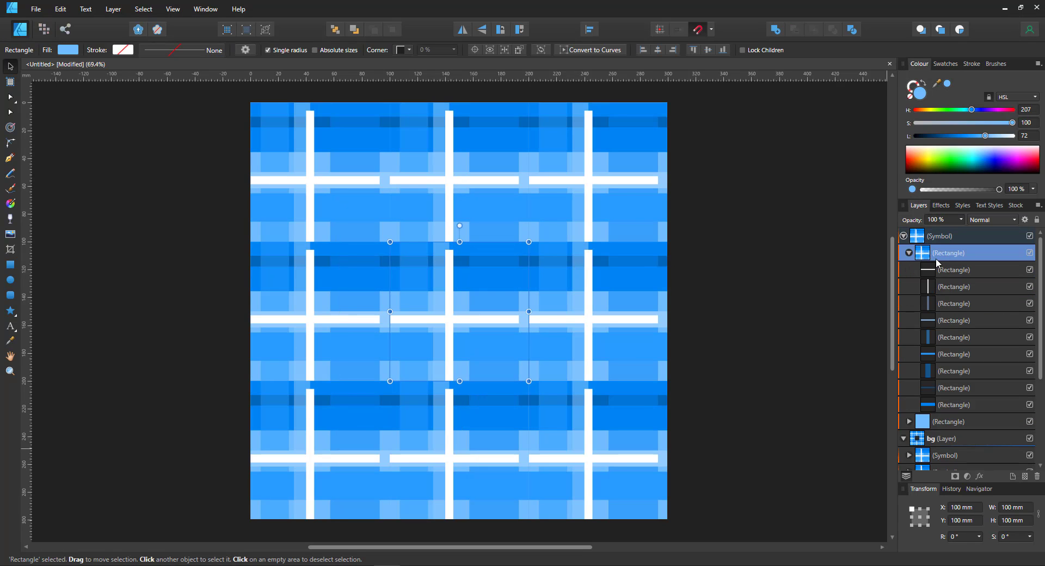
Step: Enlarge the two white stripes together to about 135.2 mm long so that they span the whole tile
click(947, 285)
shift+click(947, 271)
drag(520, 250, 536, 224)
click(722, 247)
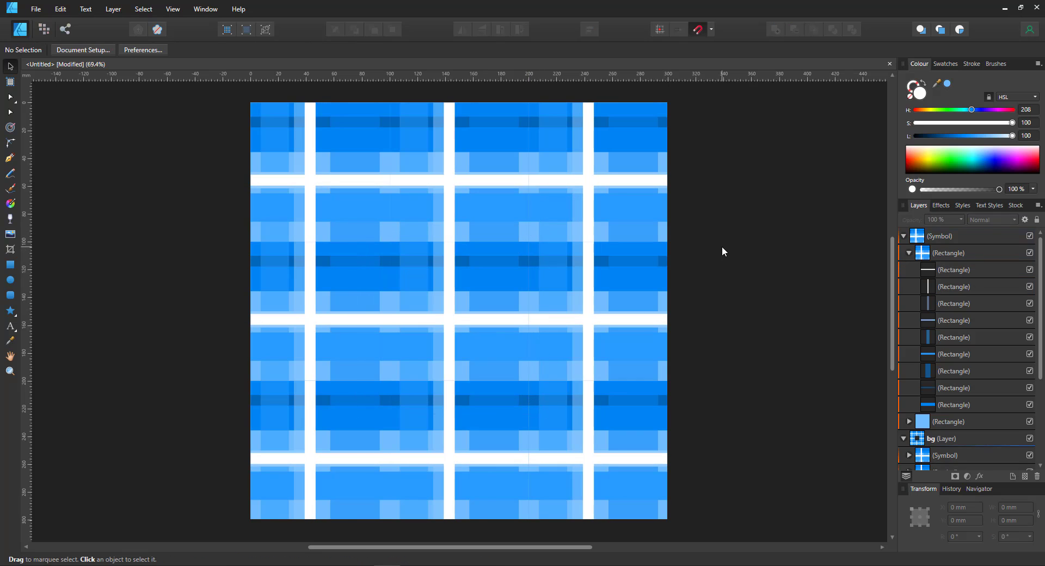
Step: Inspect individual clipped stripes, and view the single tile with the bg layer hidden before showing the layer again
click(961, 293)
click(953, 303)
click(952, 320)
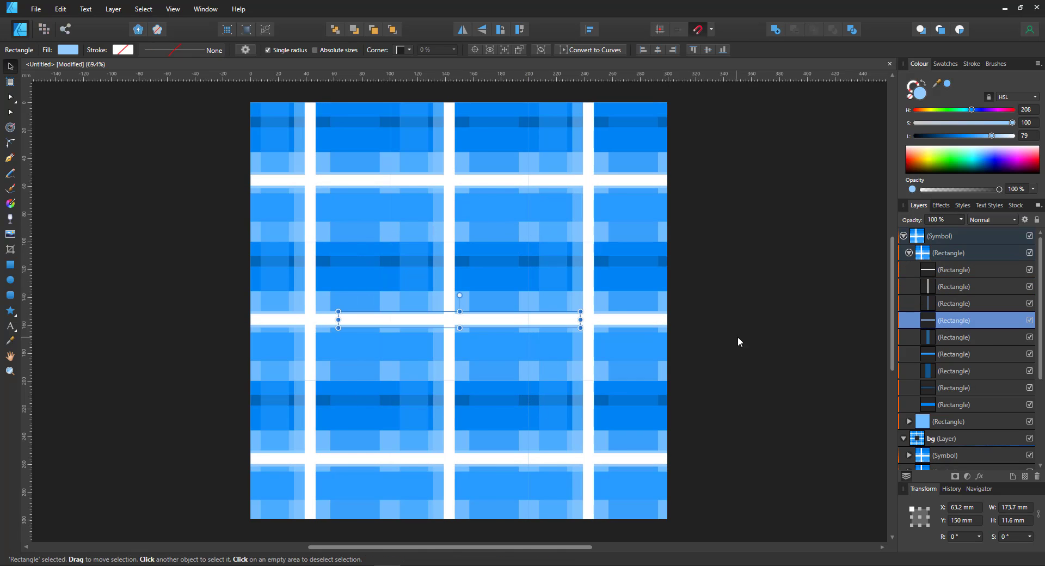
click(737, 336)
click(1029, 439)
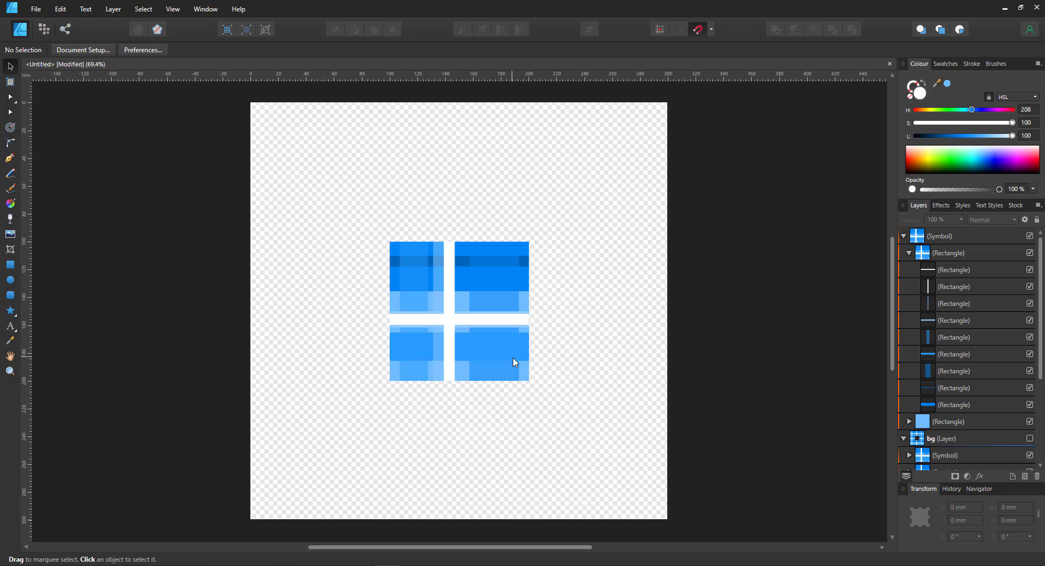
click(1029, 438)
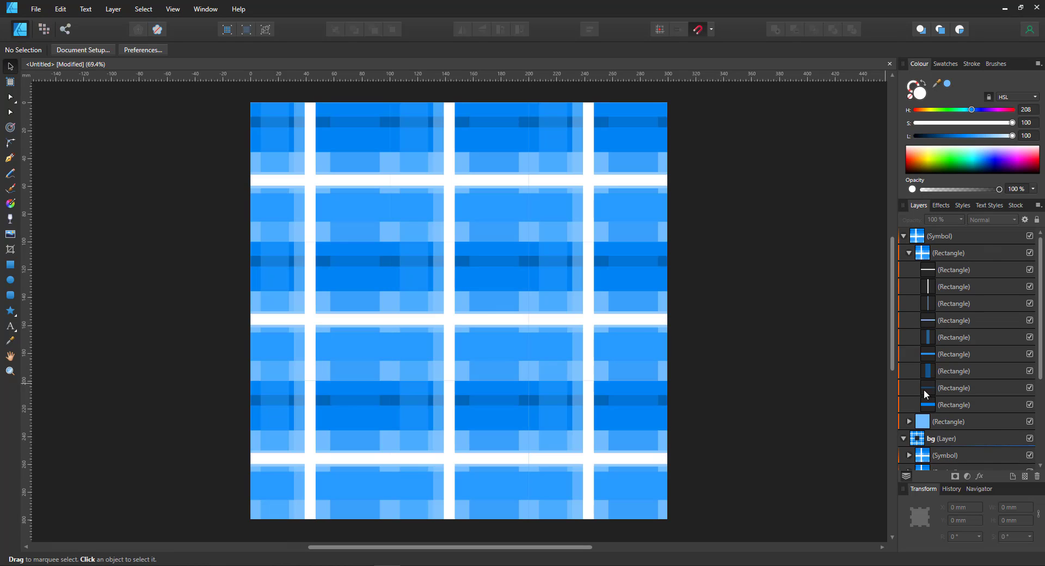
Step: Duplicate the striped clipping rectangle together with its contents inside the symbol
click(1021, 254)
click(988, 273)
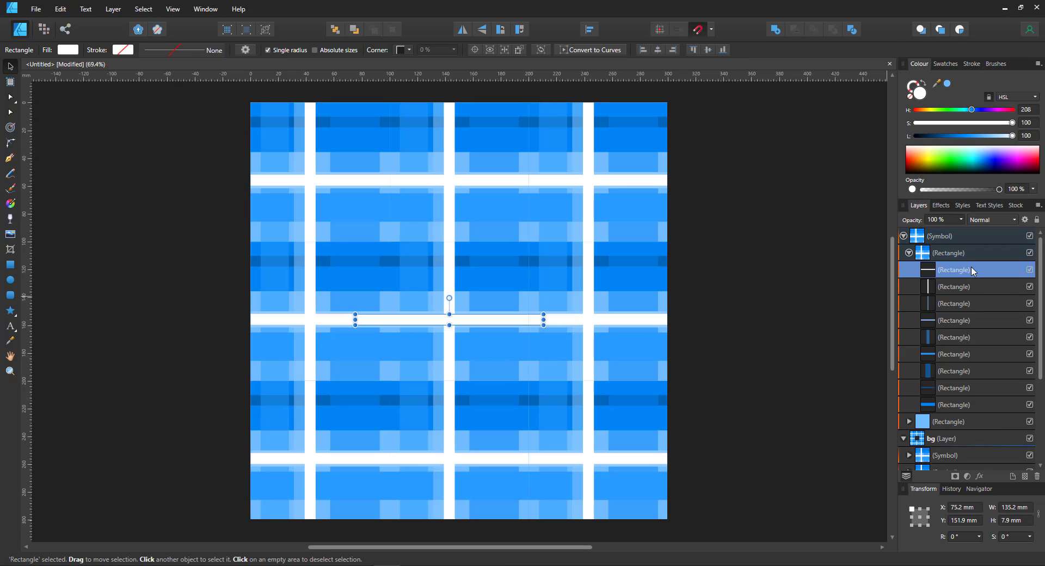
click(961, 256)
key(ctrl+j)
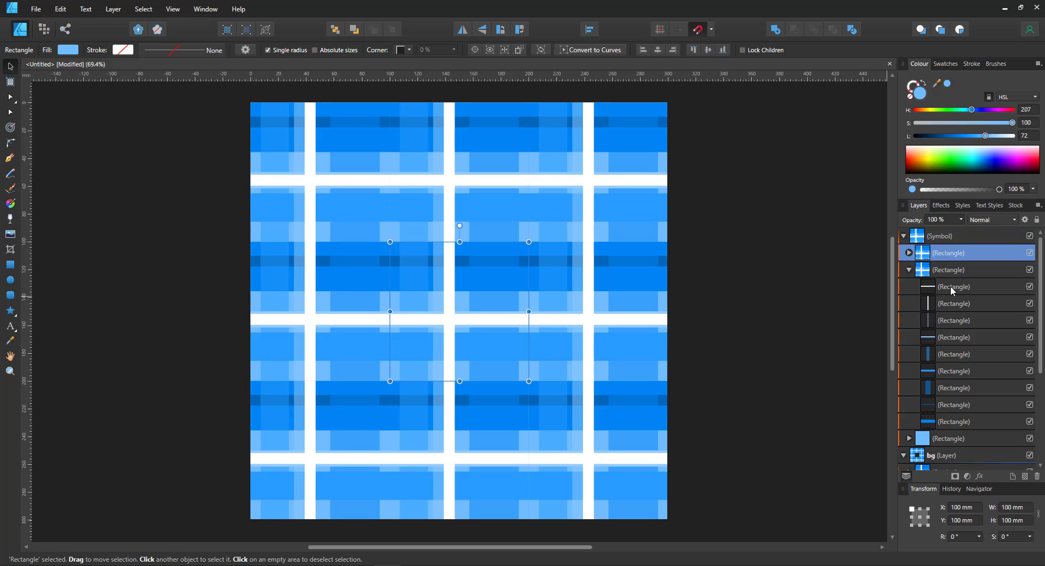
Step: Rotate all nine stripes inside the upper duplicated rectangle together to about 31°
click(910, 269)
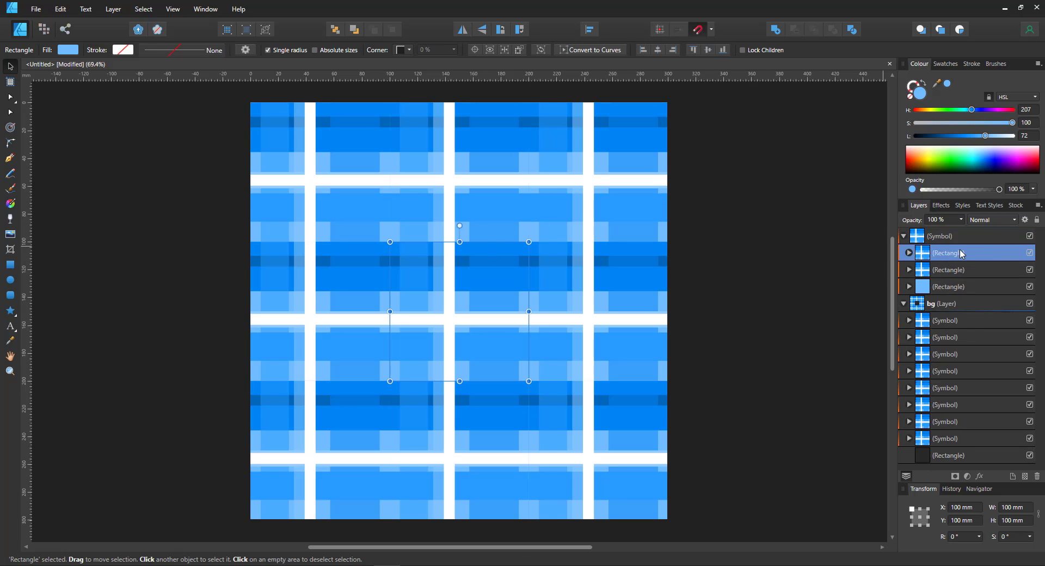
click(909, 253)
click(938, 271)
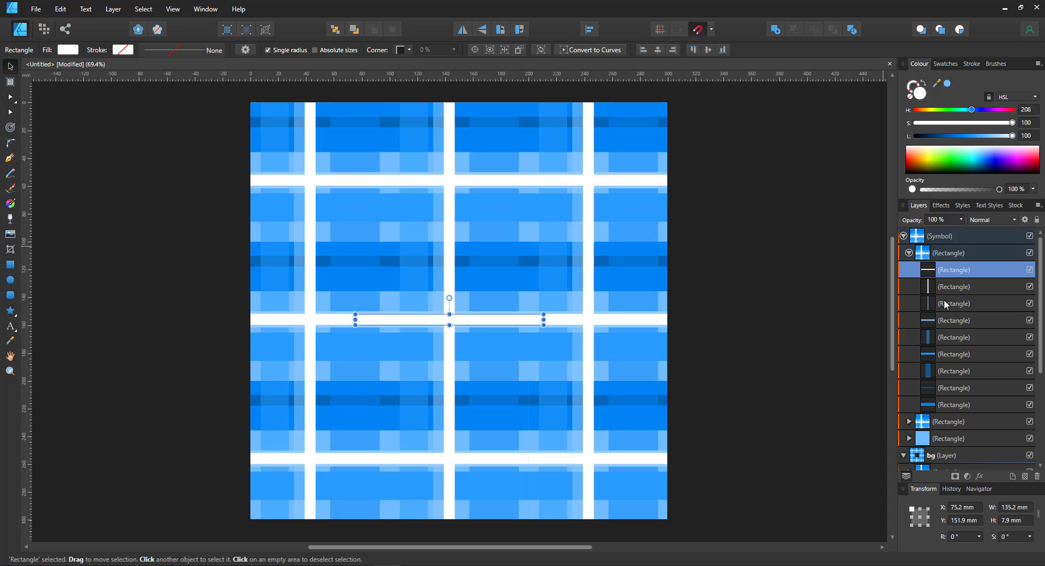
shift+click(947, 407)
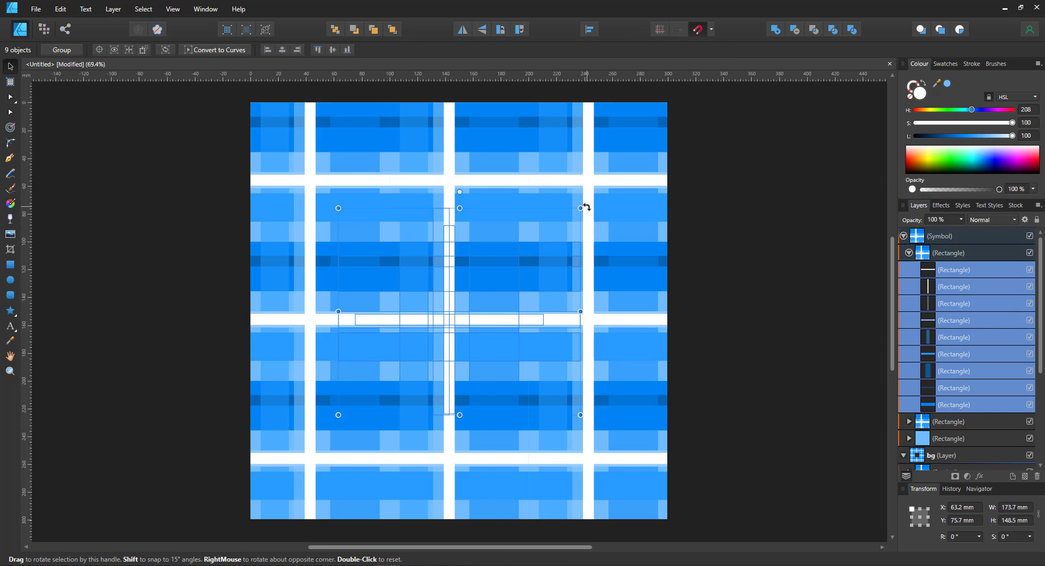
drag(584, 205, 511, 160)
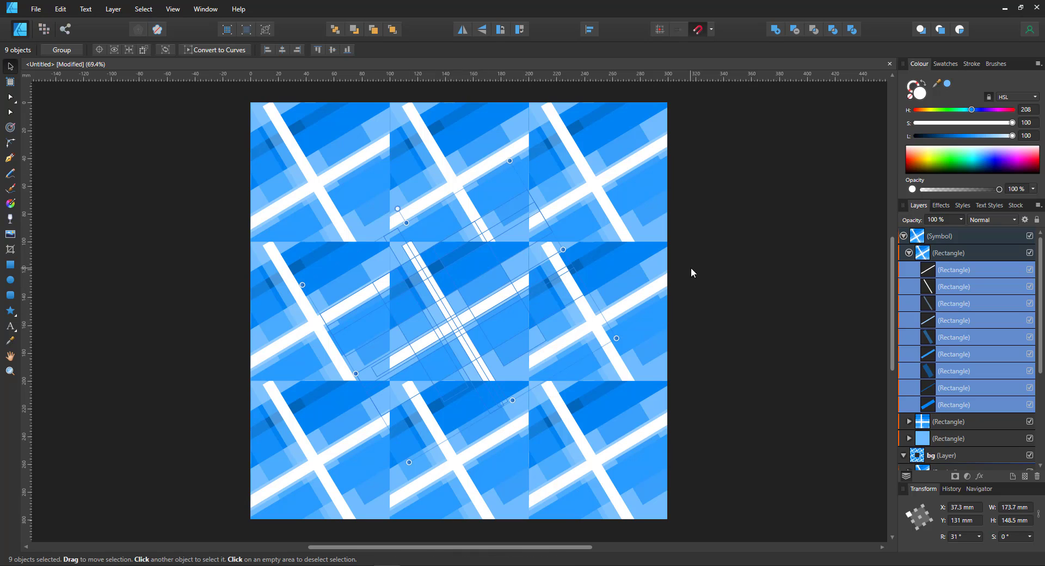
Step: Delete the nine rotated stripes from the upper duplicated rectangle
click(959, 270)
shift+click(949, 406)
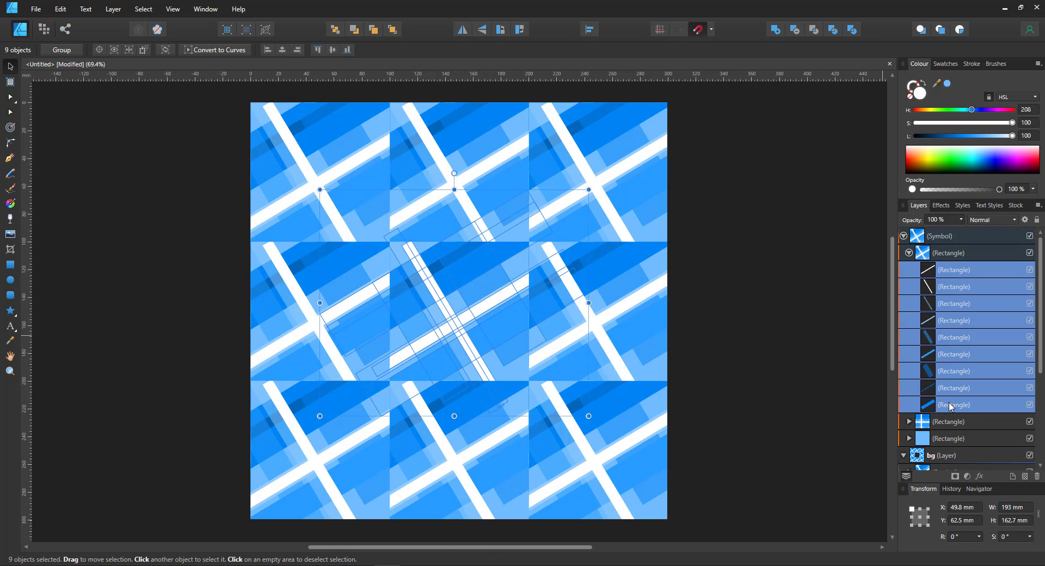
key(Delete)
Step: Duplicate the plain rectangle, narrow it to about 46.7 mm, set its lightness to 47 and shear it -45° into a diagonal stripe
click(10, 264)
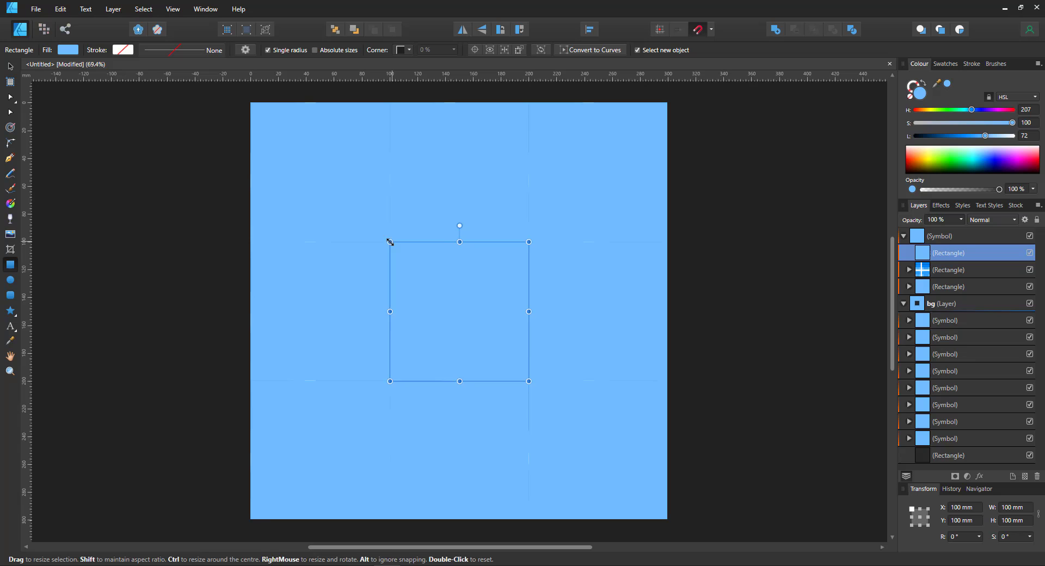
key(ctrl+j)
drag(528, 311, 454, 312)
drag(423, 242, 561, 241)
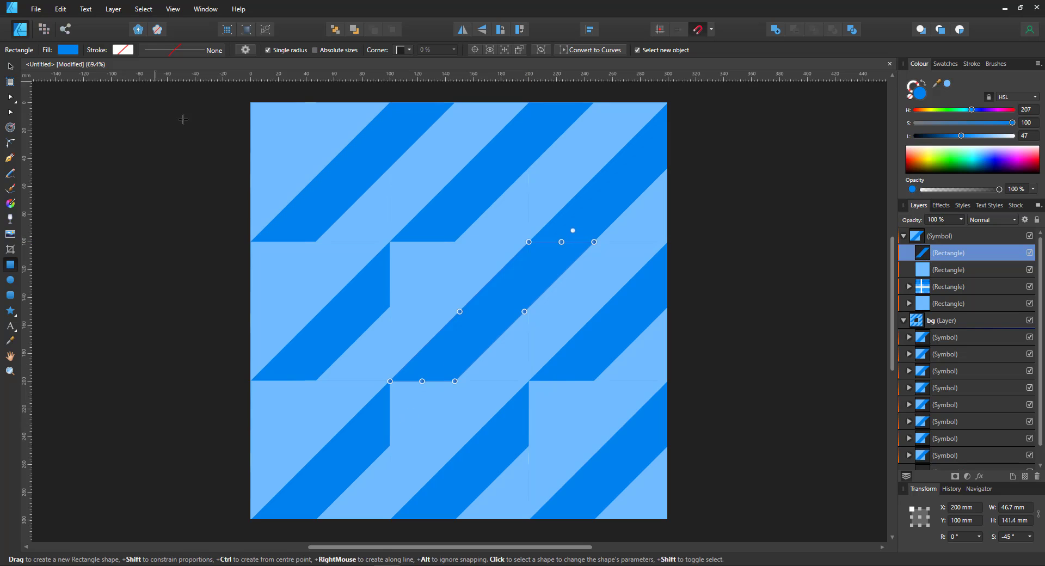
Step: Duplicate the diagonal stripe 100 mm to the left and select both stripes
click(10, 67)
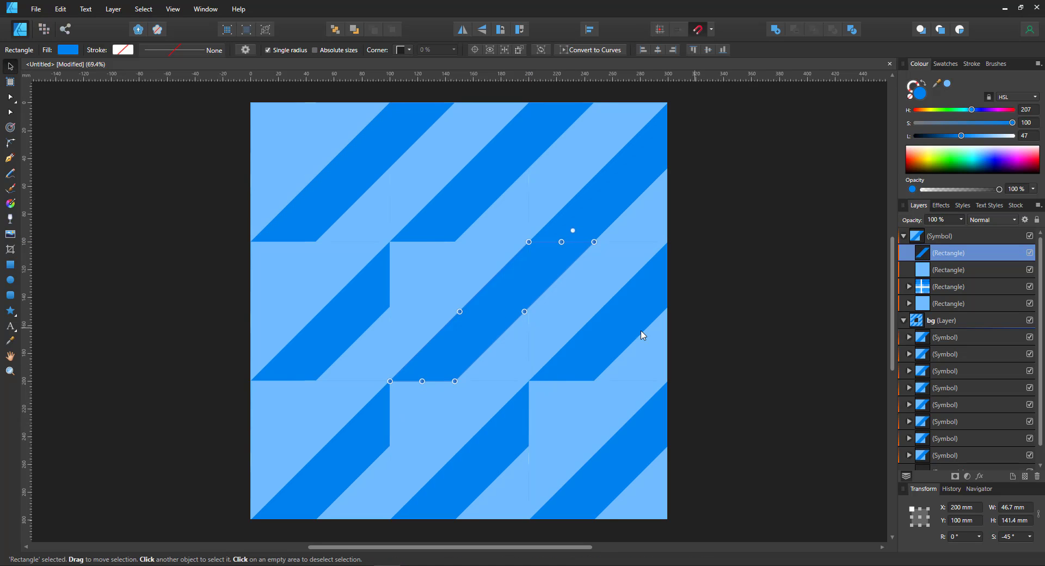
click(717, 331)
click(958, 267)
shift+click(957, 254)
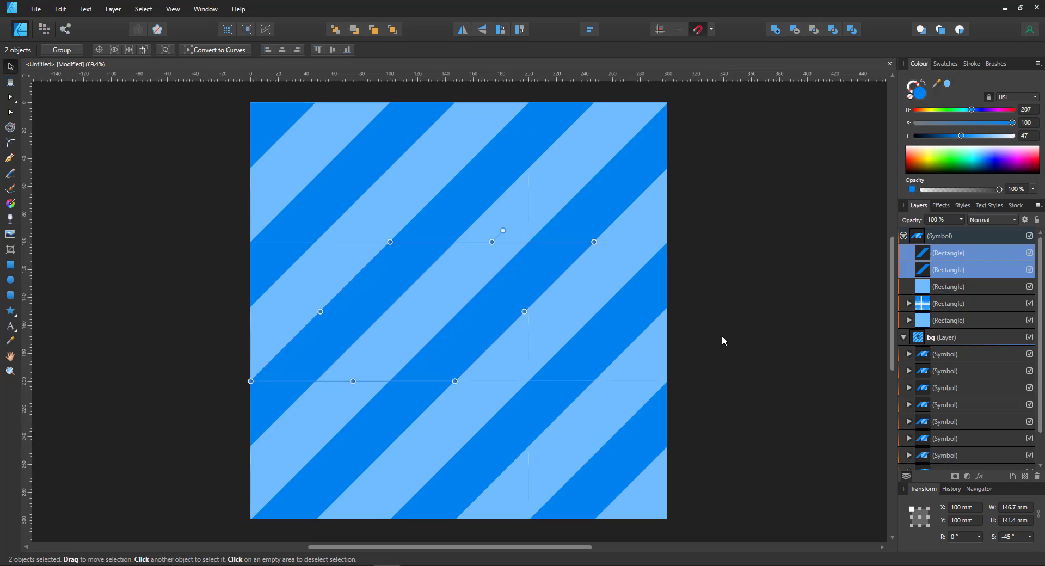
Step: Duplicate both stripes, shift the copies left to X 50 mm and set their lightness to 92
key(ctrl+j)
drag(545, 266, 468, 273)
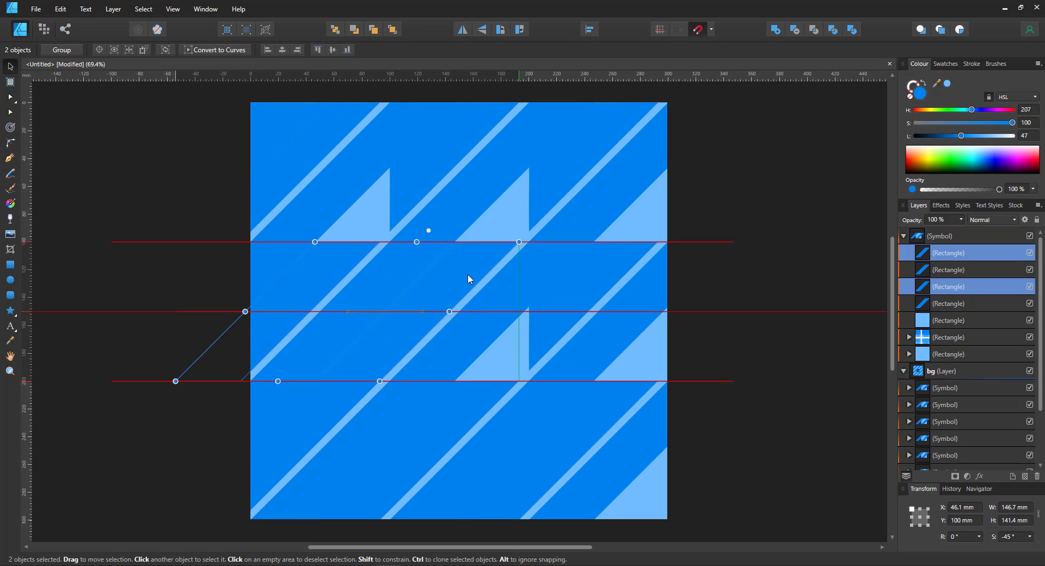
drag(961, 135, 1005, 136)
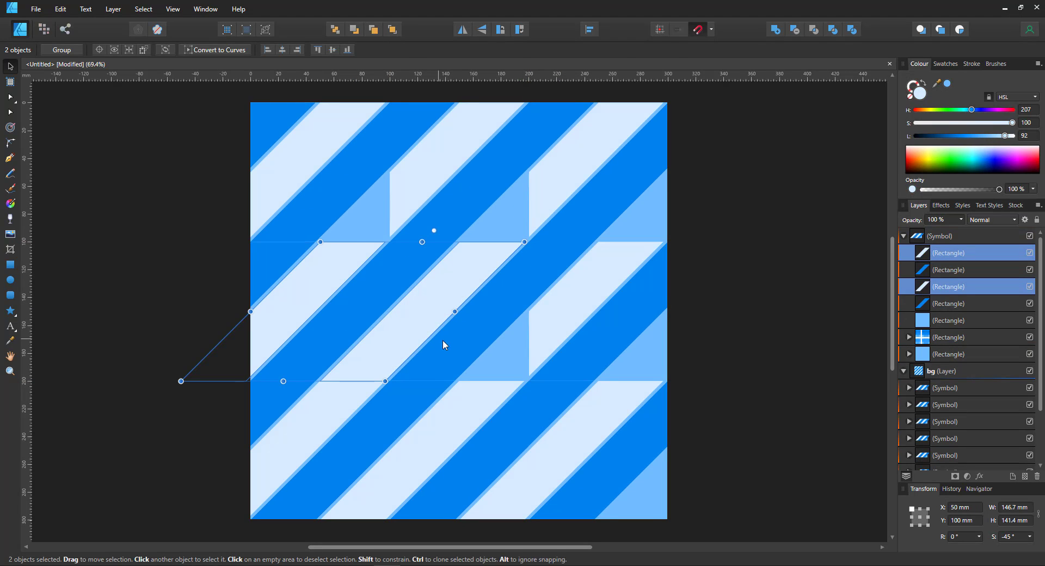
Step: Move the leftmost pale stripe across to the right side of the tile to fill the gap between the dark stripes
click(316, 281)
drag(315, 297, 594, 299)
click(692, 303)
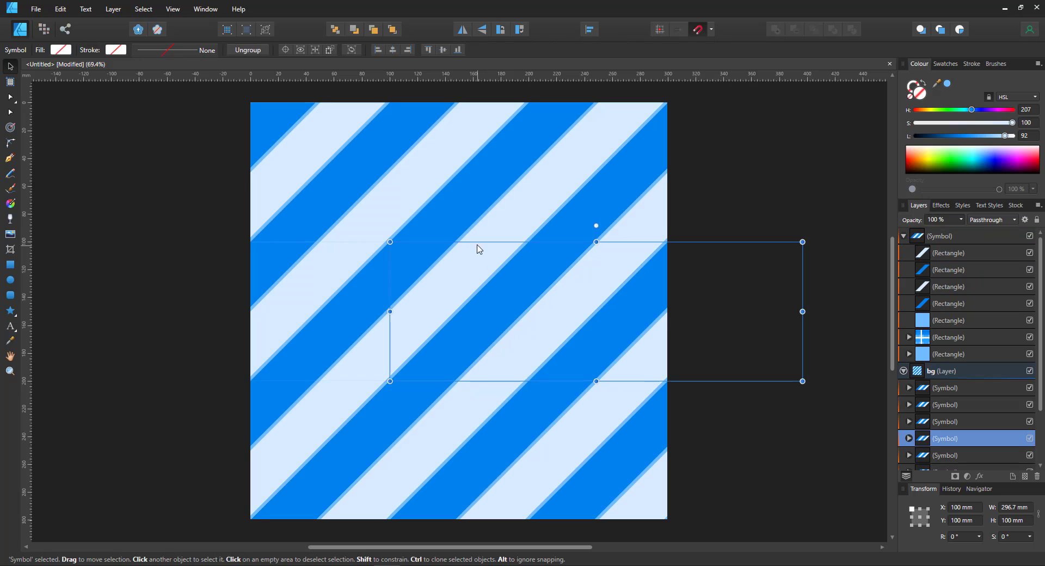
click(476, 282)
click(816, 290)
Step: Clip all four diagonal stripes inside the plain rectangle below them and collapse its layer contents
click(974, 304)
shift+click(965, 253)
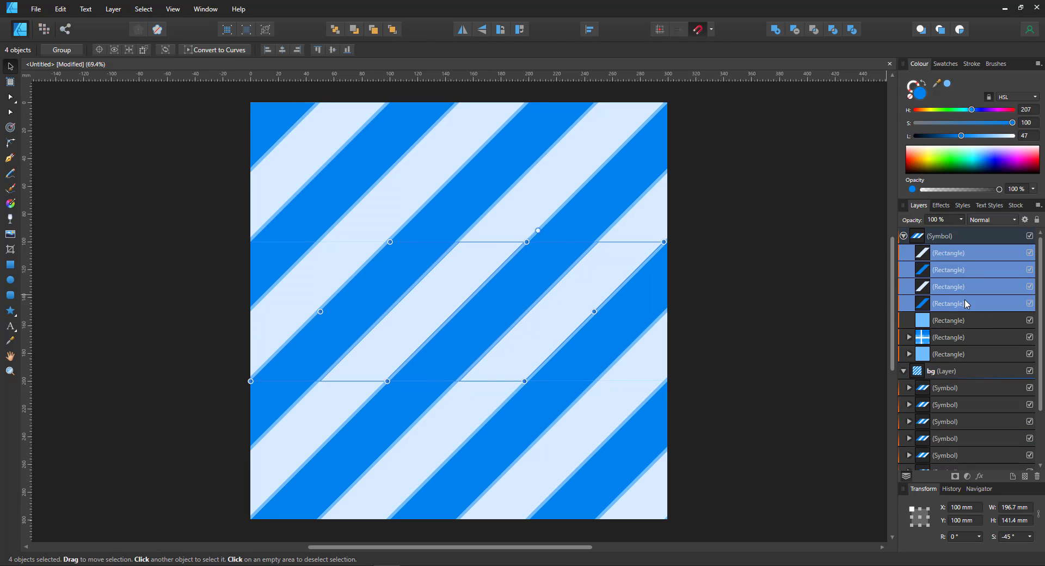
drag(964, 302, 952, 326)
click(908, 254)
click(948, 284)
click(953, 257)
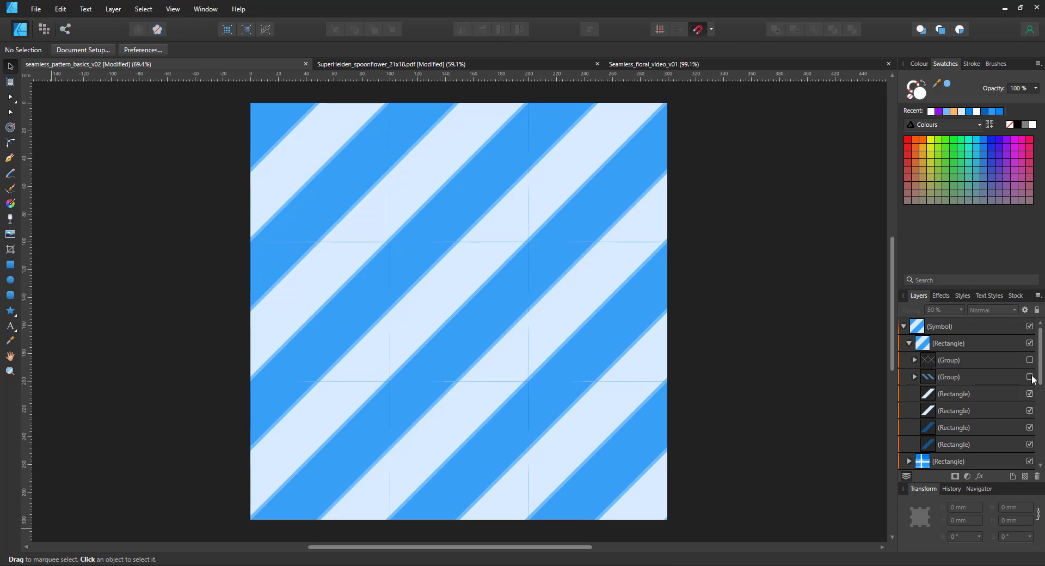
Step: Show the two hidden groups in the diagonal-striped rectangle and paste a blue-green-yellow gradient rectangle above it
click(1029, 377)
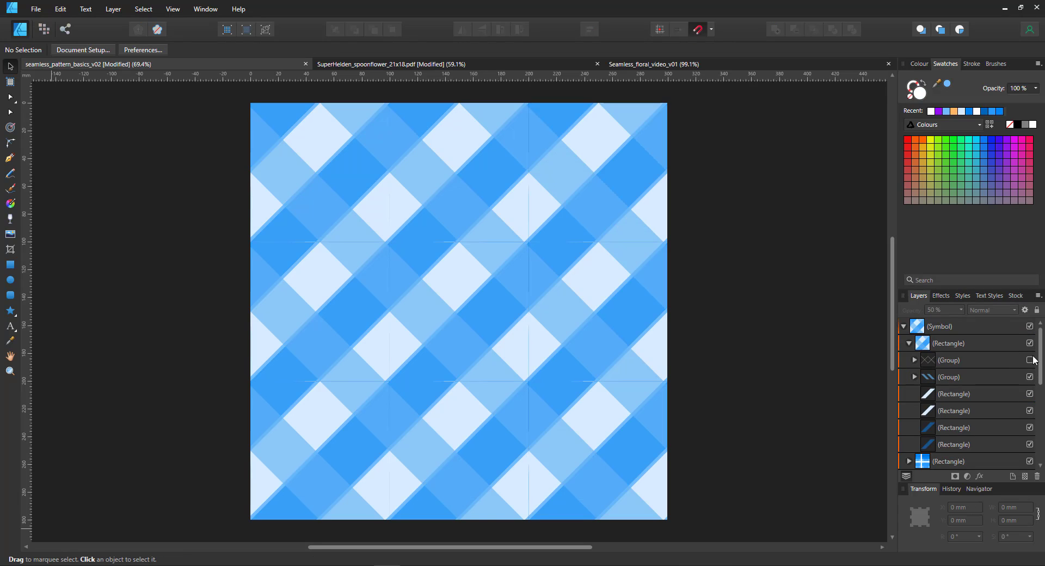
click(1030, 360)
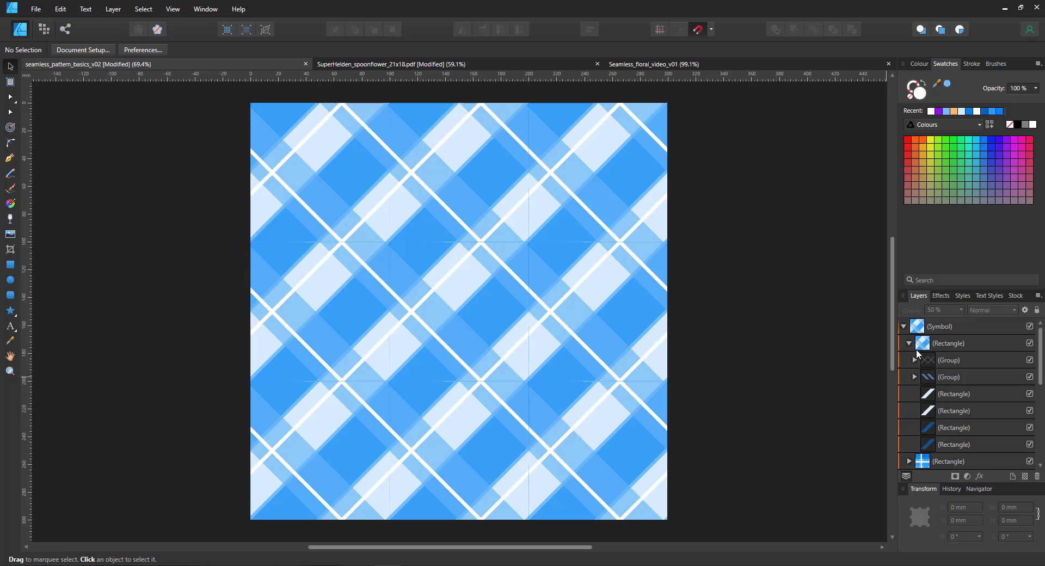
click(938, 343)
key(ctrl+v)
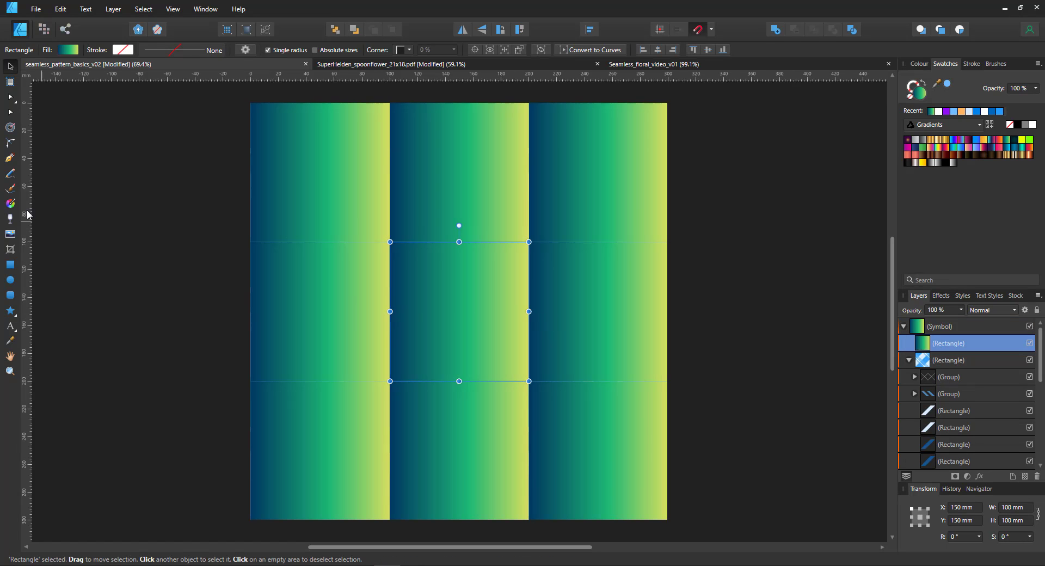
Step: Try a diagonal linear gradient on the pasted rectangle, then a radial gradient centred on the tile
click(10, 203)
drag(515, 251, 397, 375)
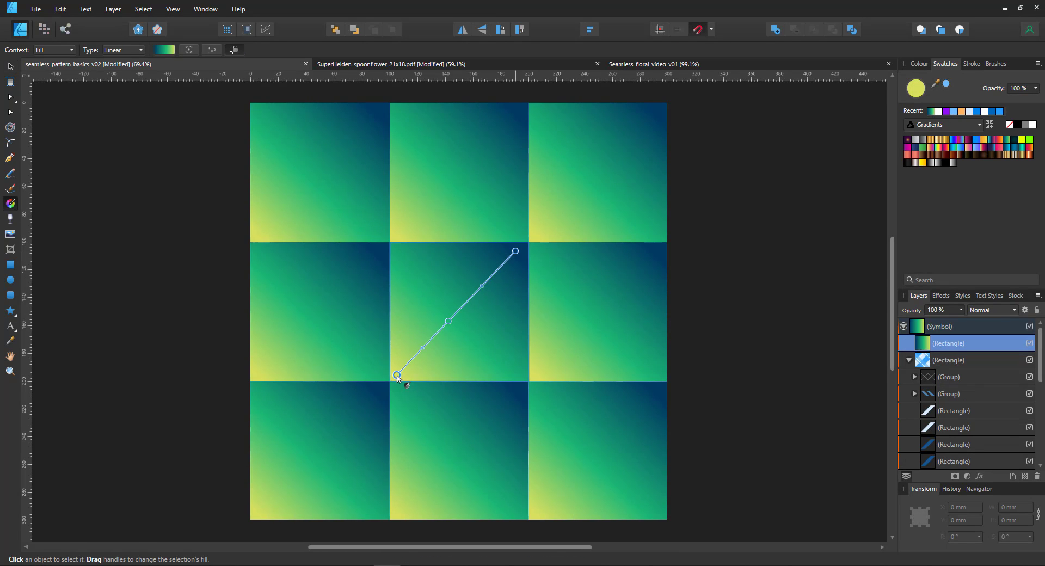
click(124, 50)
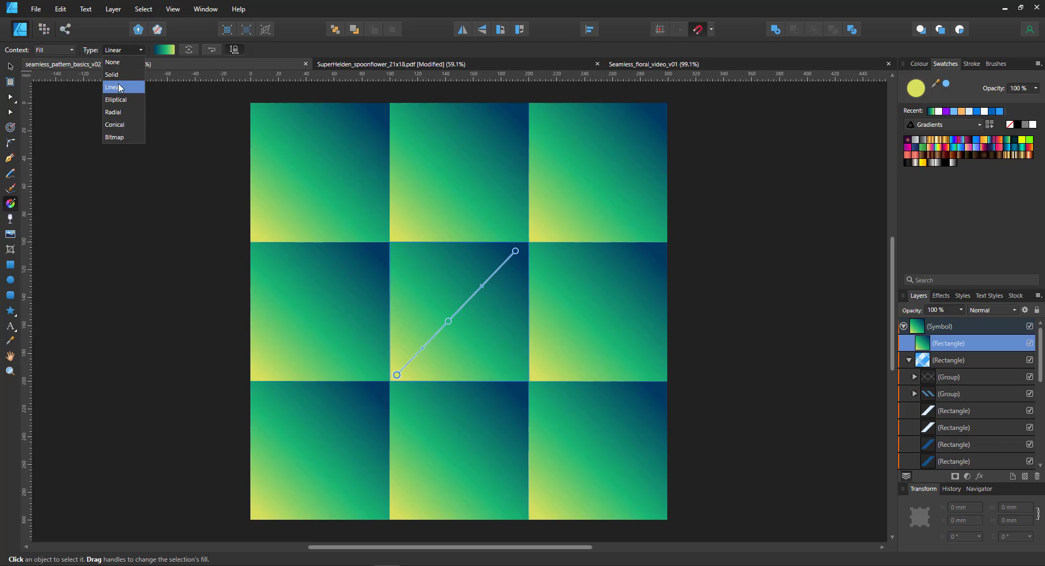
click(118, 103)
drag(459, 317, 522, 318)
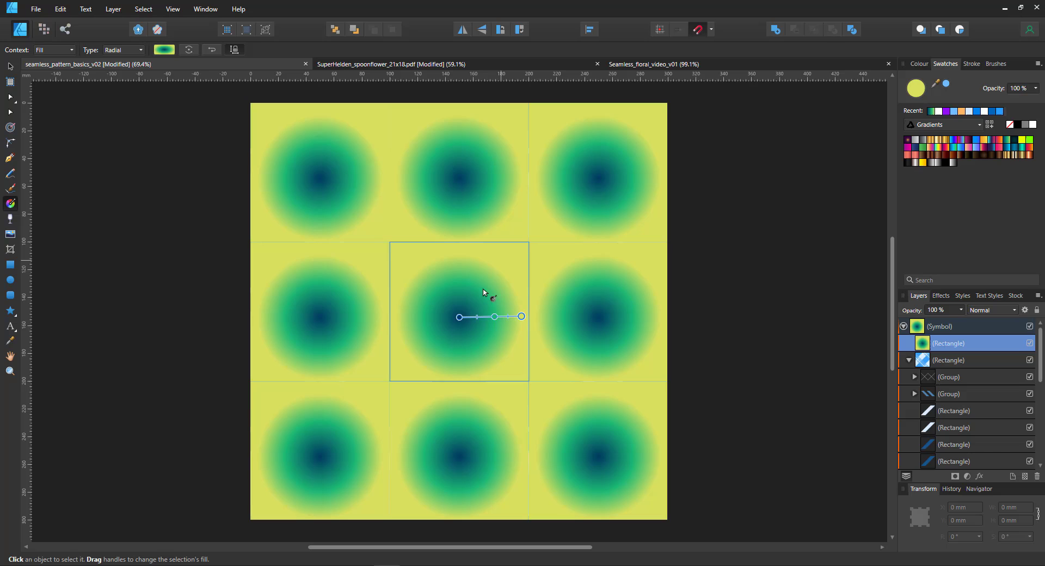
Step: Change the gradient type back to Linear and stretch it horizontally from one tile edge to the other
click(161, 50)
click(124, 49)
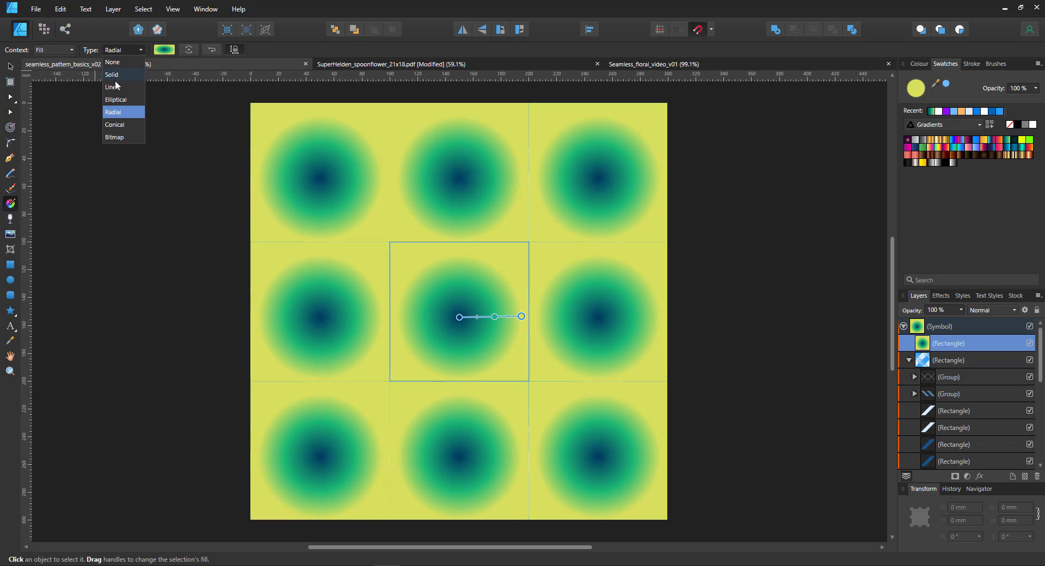
click(117, 82)
drag(459, 317, 390, 316)
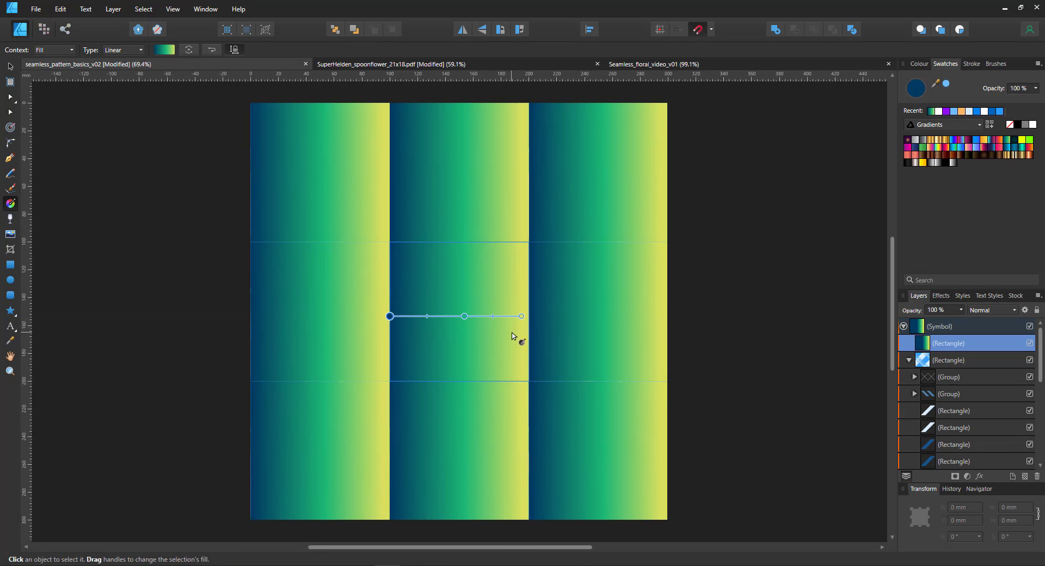
drag(521, 317, 529, 318)
Step: Place the gradient's green stop at about one third and a yellow-green stop at about two thirds
click(163, 49)
drag(239, 97, 135, 97)
drag(212, 97, 194, 97)
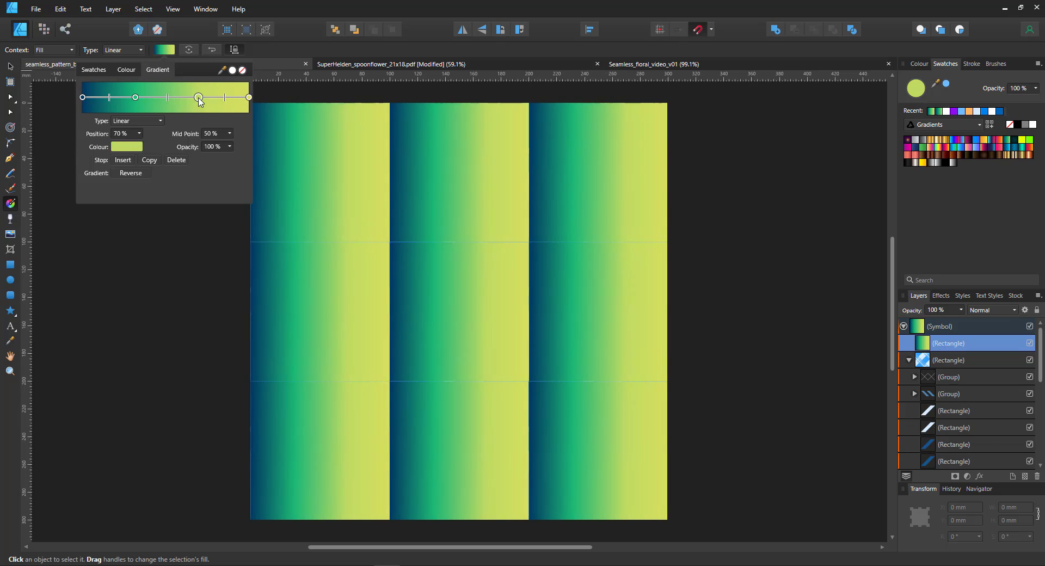
Step: Match the gradient's end stop to the dark blue start colour (H 204, S 100, L 19)
click(249, 97)
click(132, 146)
drag(177, 165, 83, 97)
click(186, 167)
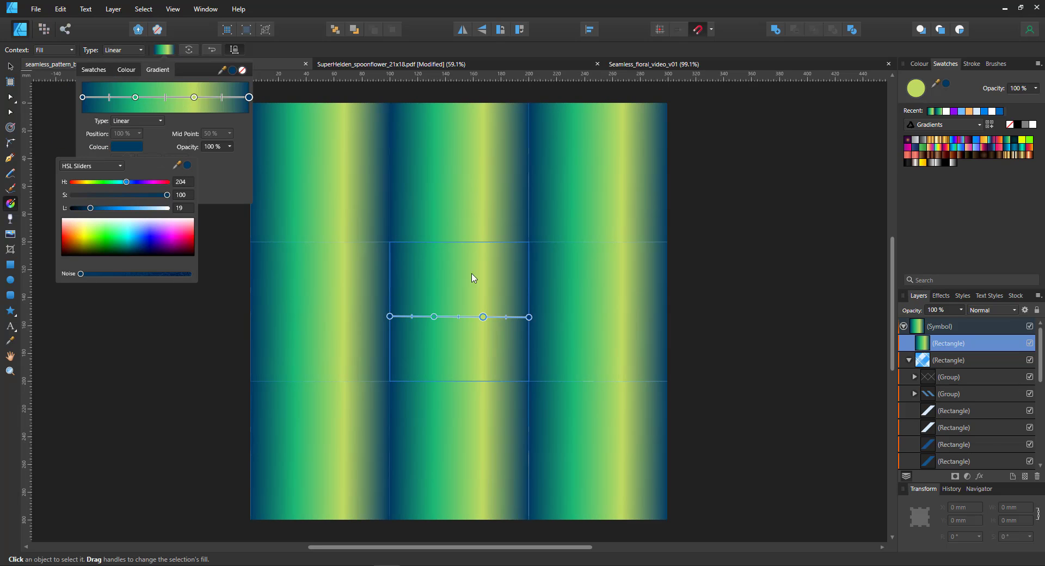
Step: Redirect the gradient to run vertically through the tile after trying a diagonal direction, and deselect the rectangle
drag(226, 334, 231, 333)
key(ctrl+z)
drag(404, 259, 515, 368)
drag(459, 248, 459, 374)
click(679, 349)
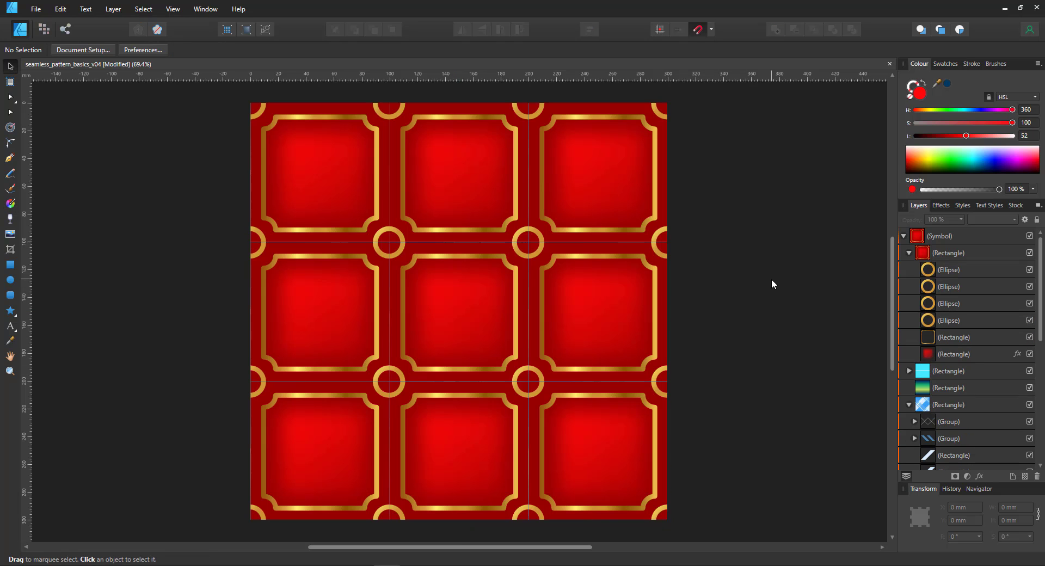
Step: Paste the dragon image rotated to about -30.3° over the centre tile and clip it inside the red rectangle
key(ctrl+v)
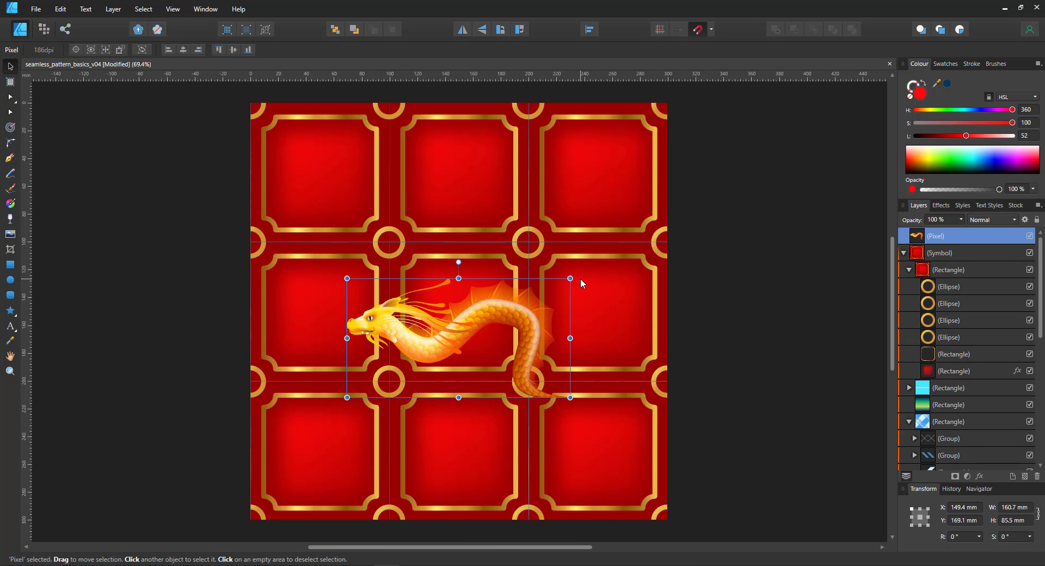
drag(577, 274, 593, 341)
drag(520, 357, 539, 317)
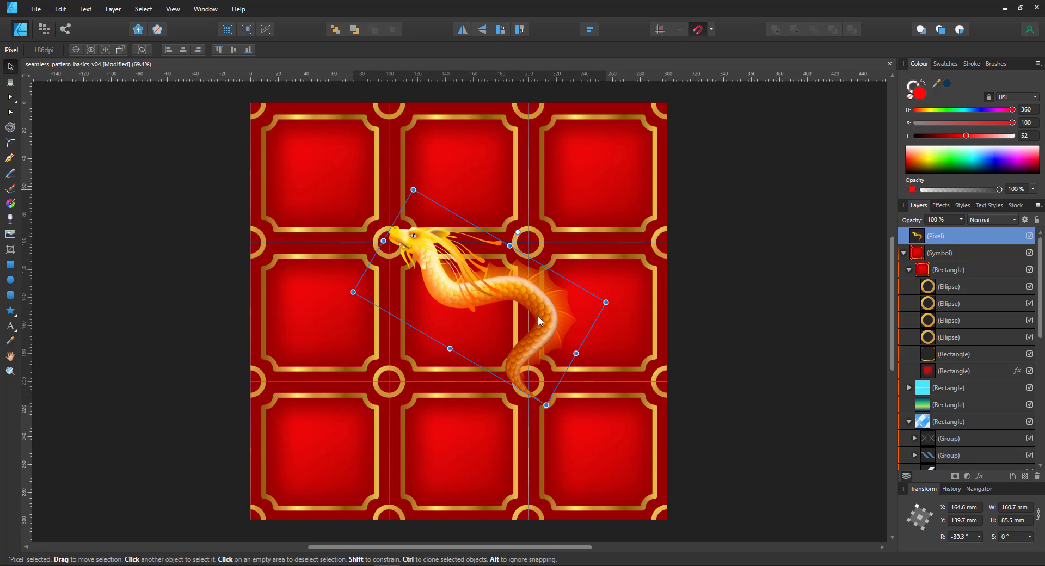
drag(947, 235, 941, 275)
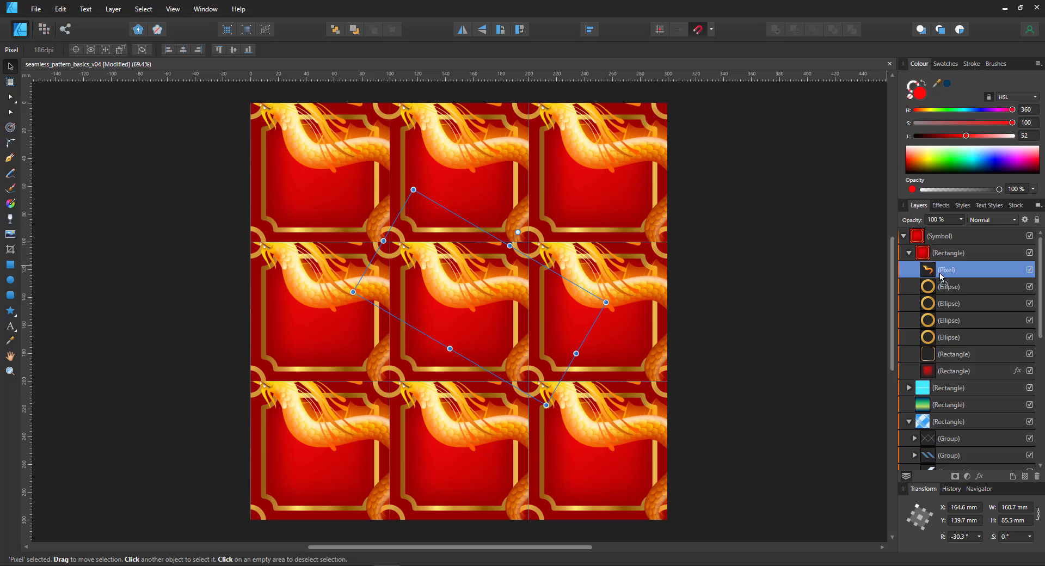
Step: Duplicate the clipped dragon 100 mm above and 100 mm below the original
key(ctrl+j)
key(shift+Up)
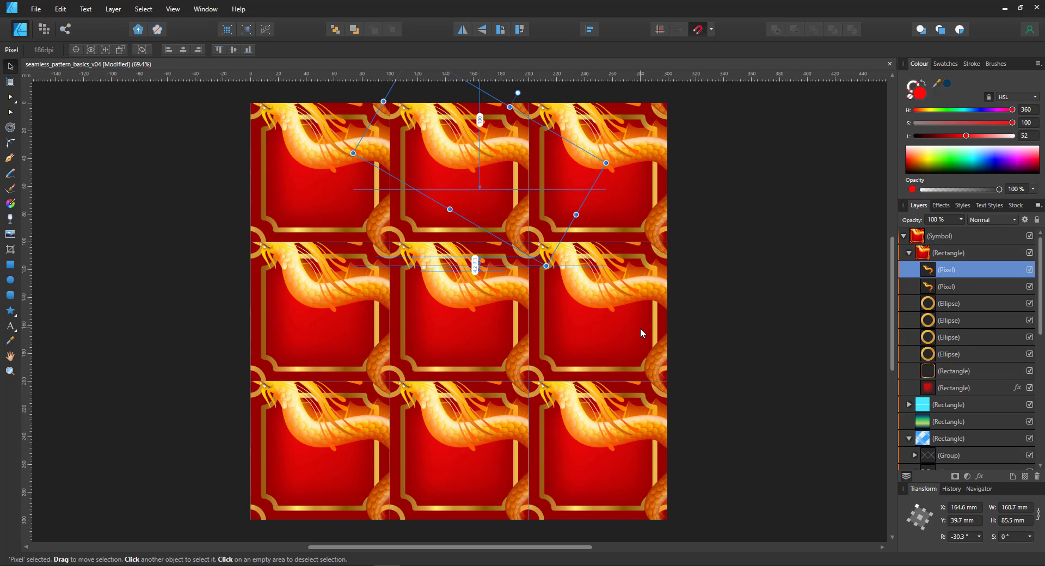
key(ctrl+j)
key(shift+Down)
key(shift+Down)
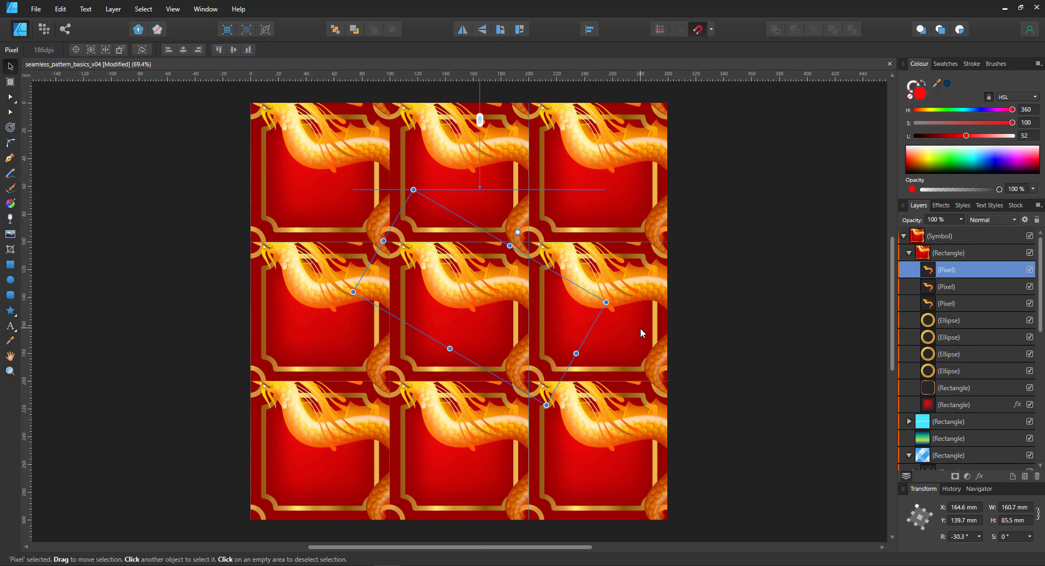
Step: Duplicate the clipped dragon 100 mm to the right and 100 mm to the left of the original
key(ctrl+j)
key(shift+Up)
key(shift+Right)
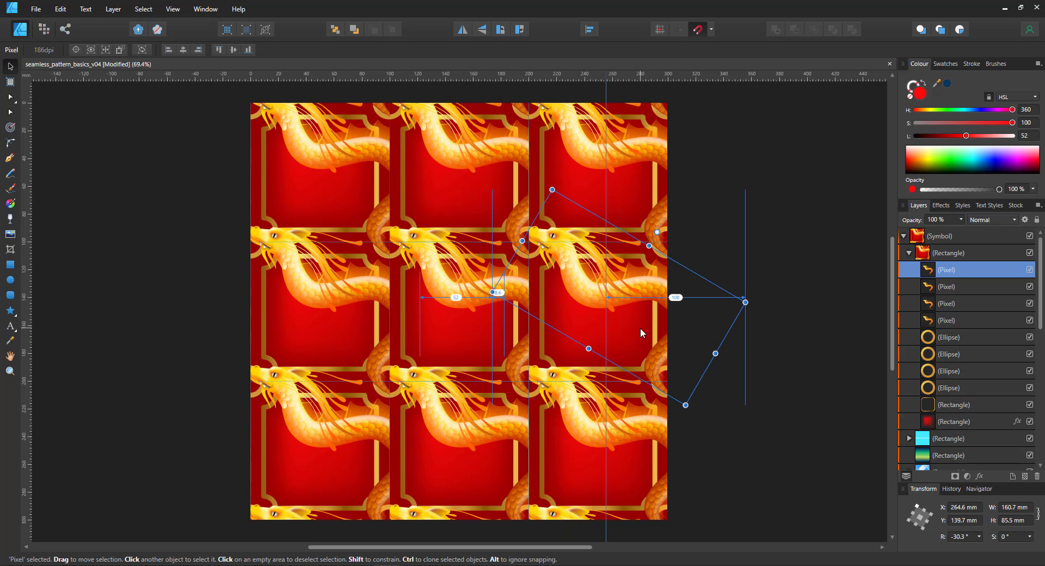
key(ctrl+j)
key(shift+Left)
key(shift+Left)
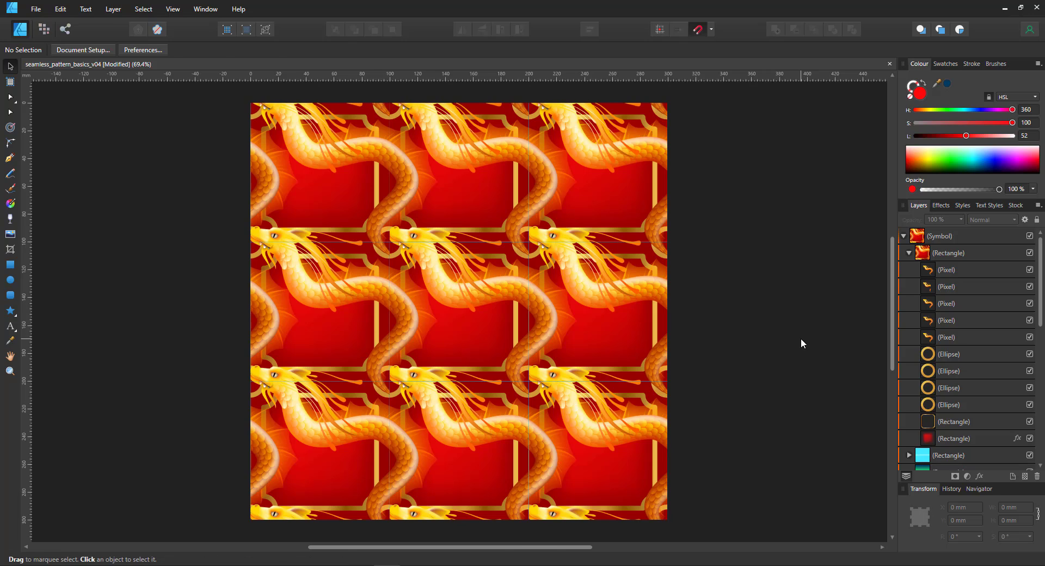
Step: Move all five dragons together down and left to about X 142.8 mm, Y 165.3 mm, and deselect them
key(ctrl+z)
drag(459, 290, 431, 330)
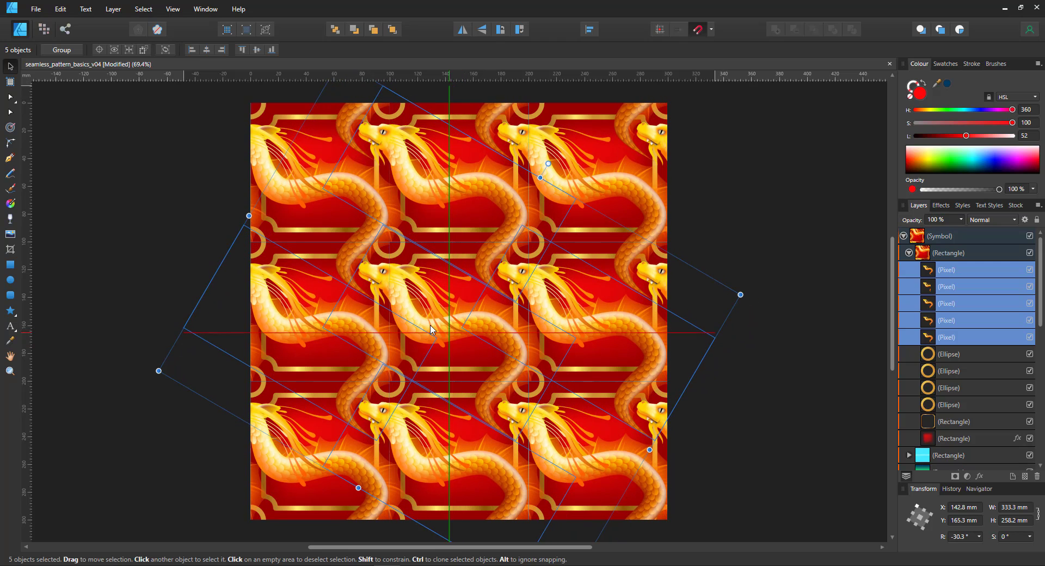
click(732, 329)
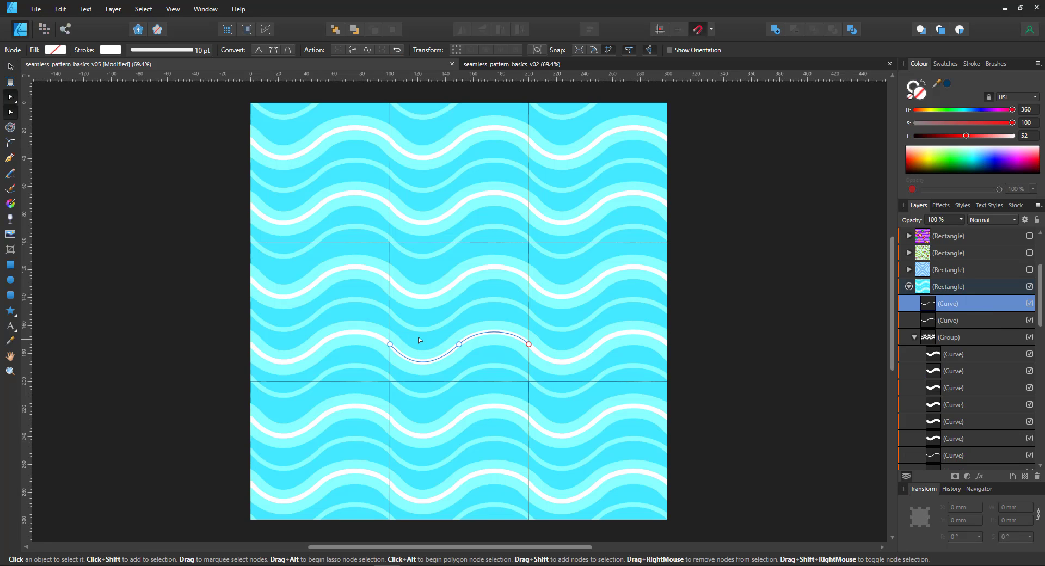
Step: Try reshaping the white wave curve through its middle node's handle and undo the change
drag(428, 335, 505, 371)
mouse_move(478, 328)
mouse_down()
mouse_move(478, 355)
mouse_move(473, 332)
mouse_move(459, 333)
mouse_move(457, 347)
mouse_move(479, 341)
mouse_up()
key(ctrl+z)
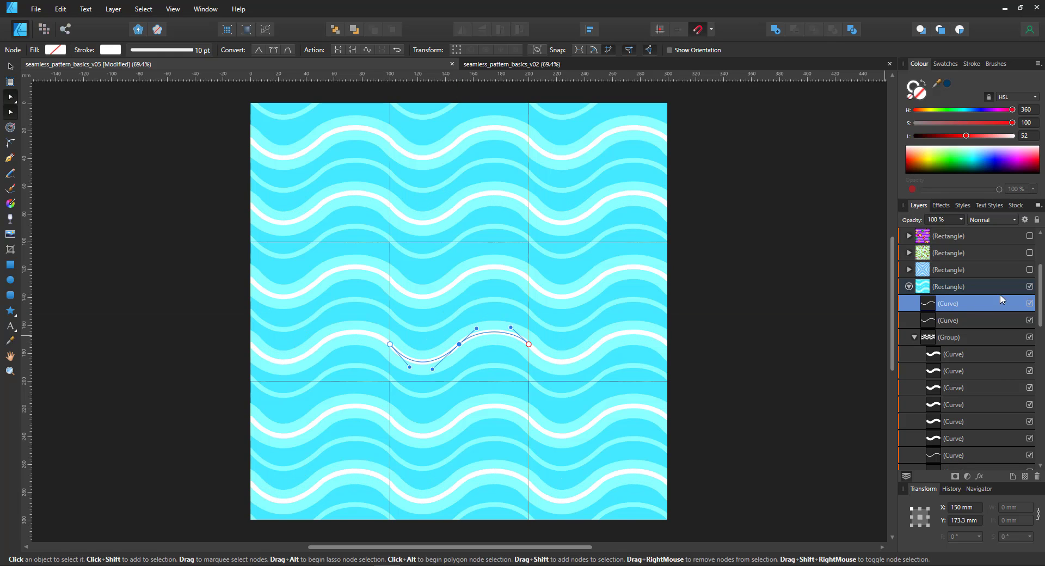
Step: Make the concentric-circle pattern visible across the tiles and deselect the wave curve
key(v)
click(1028, 270)
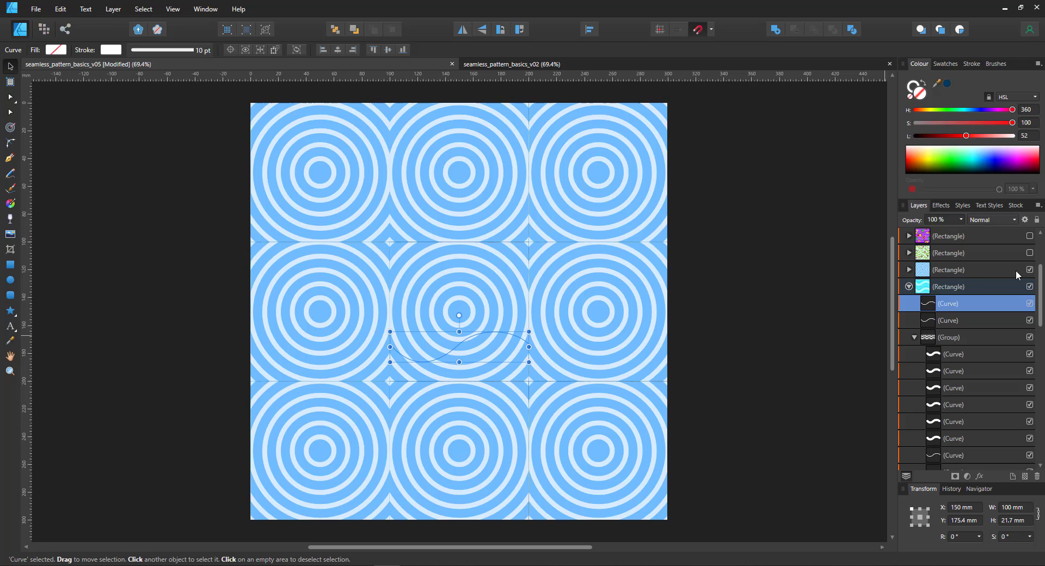
click(821, 316)
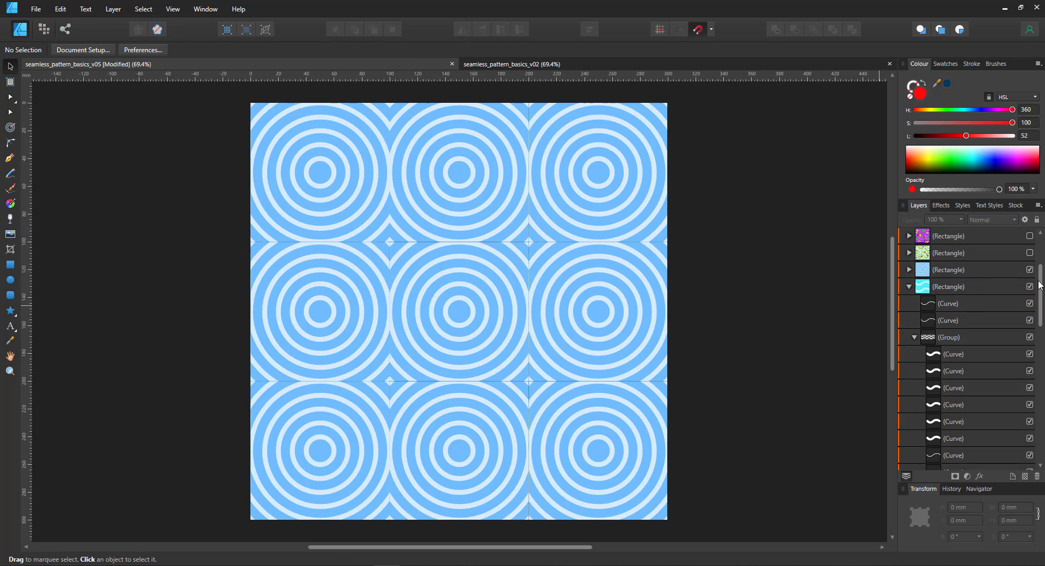
Step: Make the leaf-and-berry pattern visible and expand its nested tile symbol down to the individual groups
click(1029, 252)
click(909, 253)
click(915, 270)
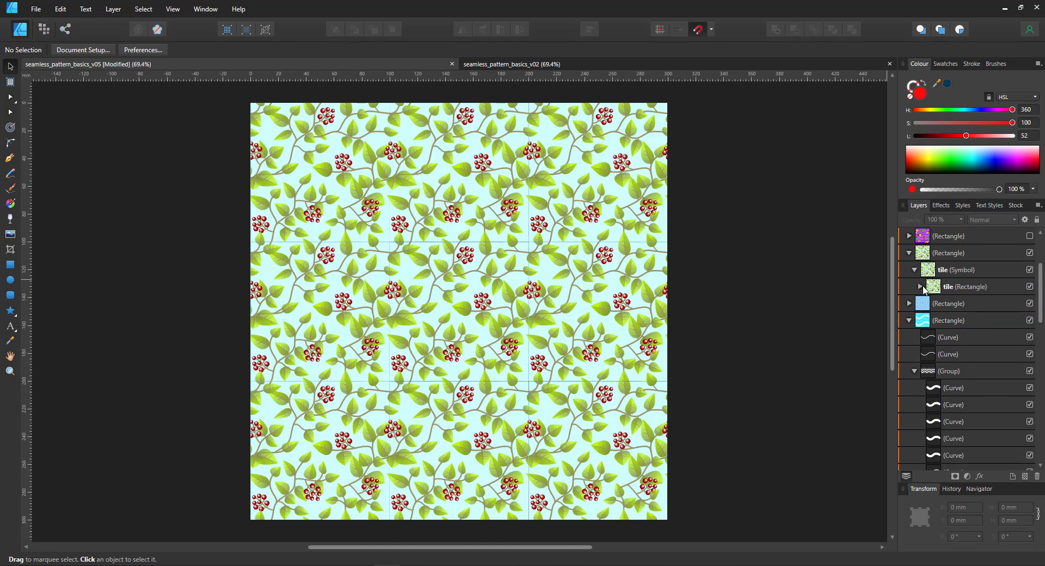
click(919, 286)
Step: Move the topmost berry group inside the nested leaf tile slightly up and left, and deselect it
click(959, 308)
mouse_move(455, 353)
mouse_down()
mouse_move(444, 327)
mouse_move(458, 357)
mouse_move(479, 345)
mouse_move(463, 317)
mouse_move(451, 342)
mouse_up()
click(867, 305)
Step: Make the superhero pattern visible and recolour its background rectangle to cyan (H 187, S 90, L 50)
click(1029, 235)
drag(1040, 265, 1040, 255)
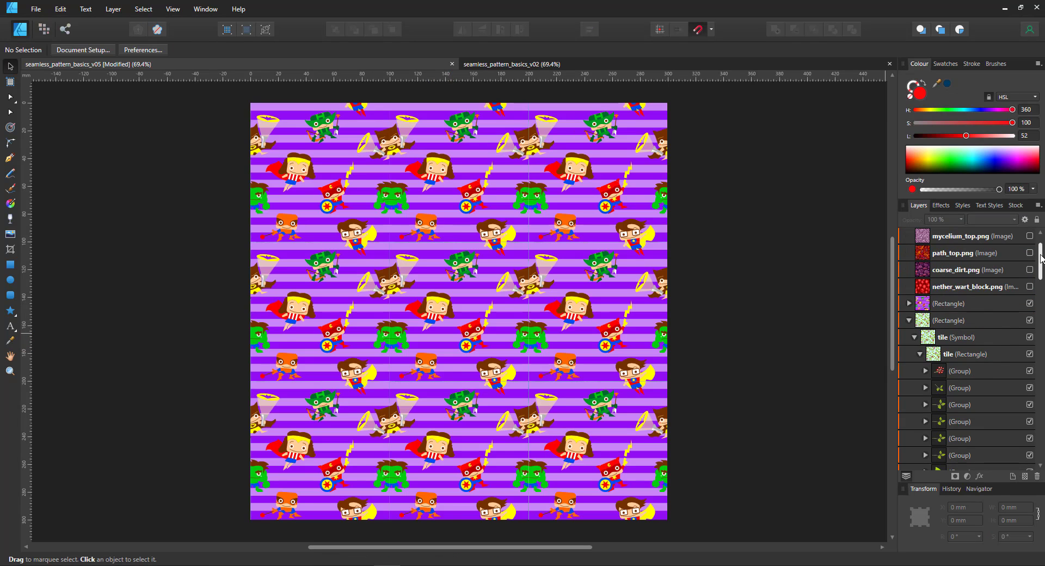
click(975, 304)
drag(980, 114, 966, 111)
click(803, 298)
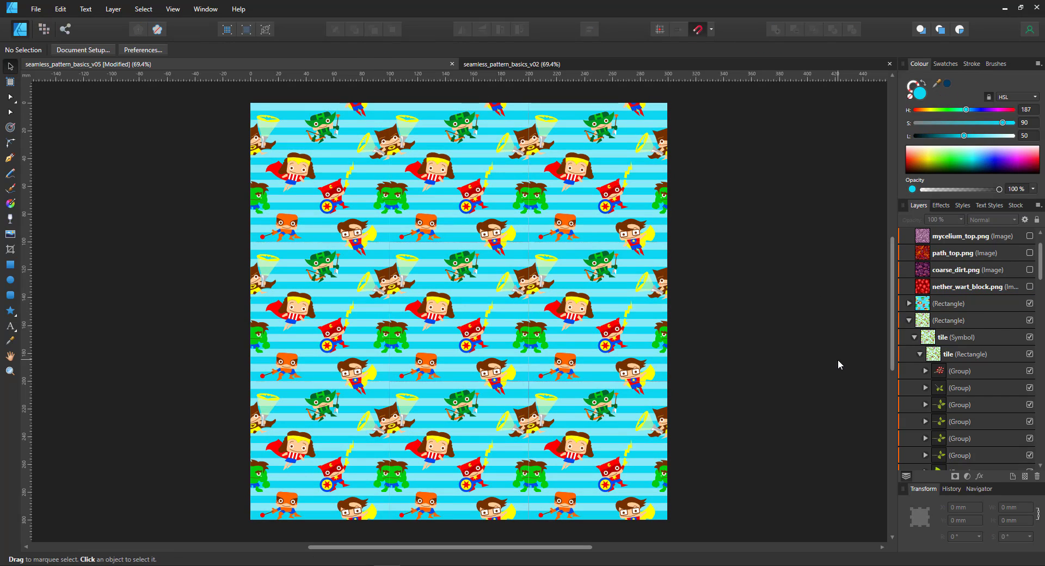
Step: Try moving the green archer hero group inside the superhero tile left to X 148 mm, and collapse the tile's contents
click(479, 342)
click(903, 236)
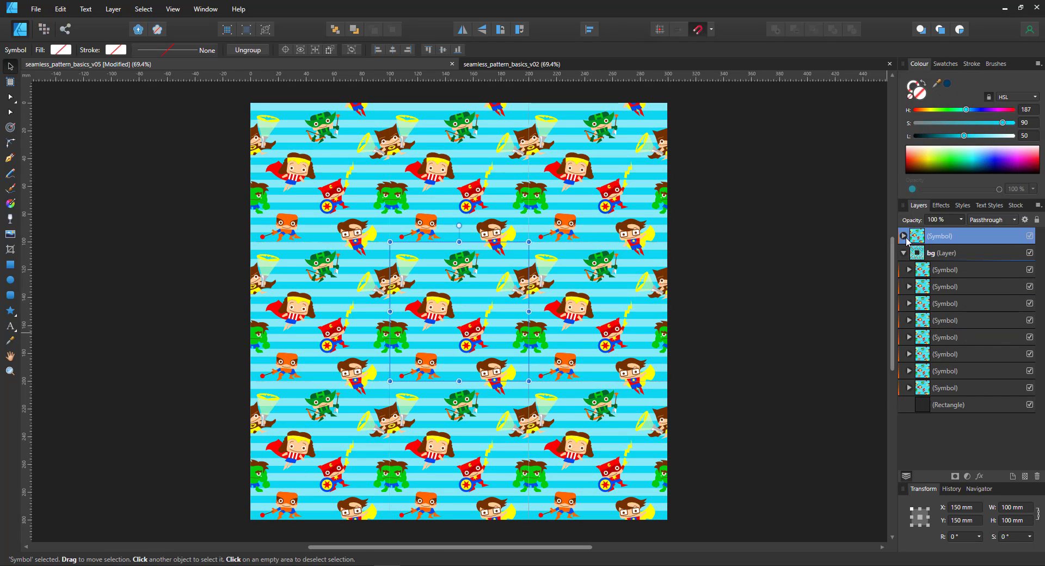
click(903, 236)
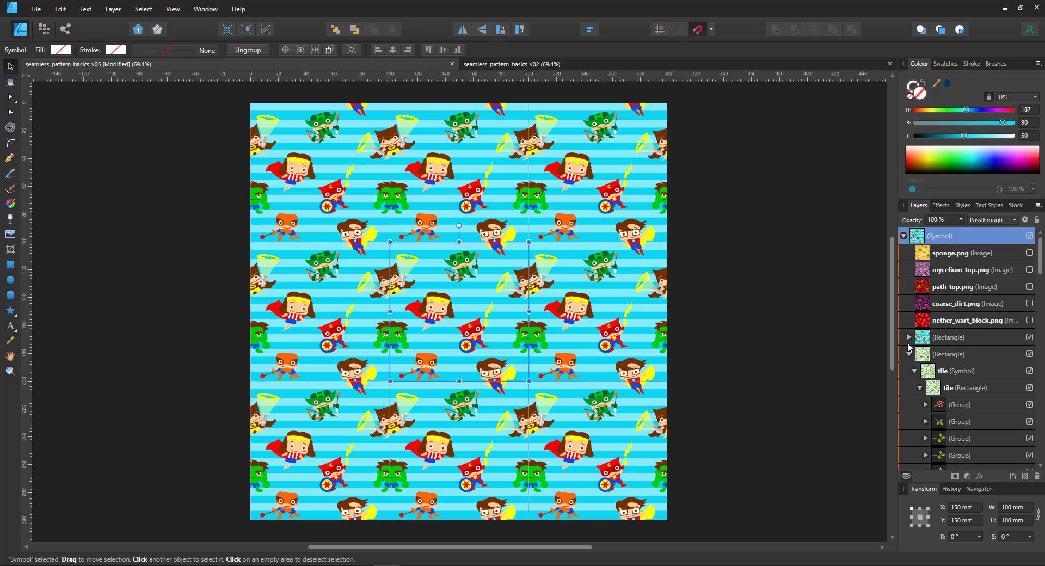
click(909, 338)
click(950, 422)
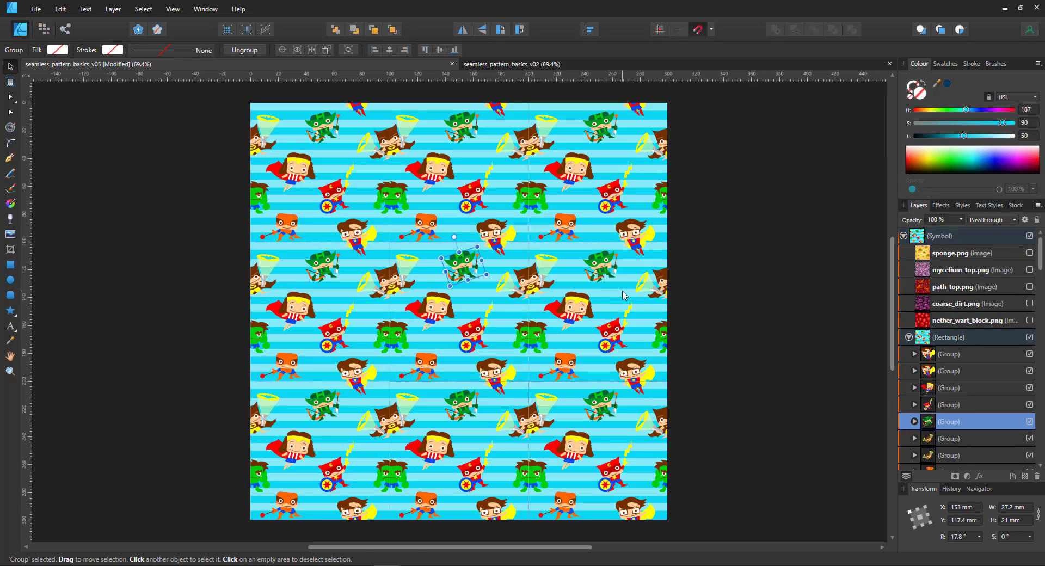
mouse_move(467, 269)
mouse_down()
mouse_move(452, 267)
mouse_move(466, 267)
mouse_up()
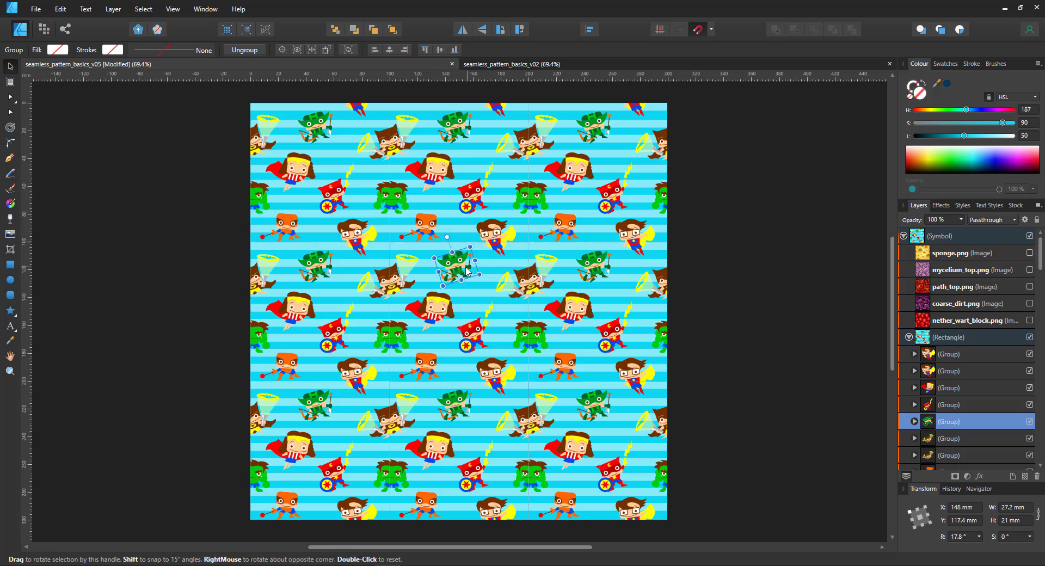
click(909, 337)
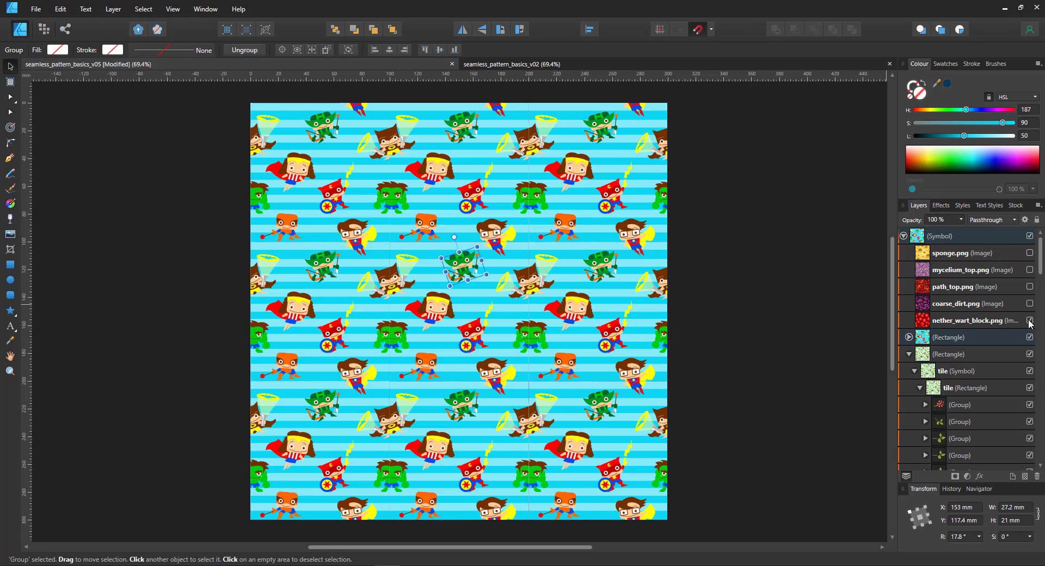
Step: Make the image tiles visible in order: nether_wart_block.png, coarse_dirt.png, path_top.png, mycelium_top.png and sponge.png
click(1028, 320)
click(866, 346)
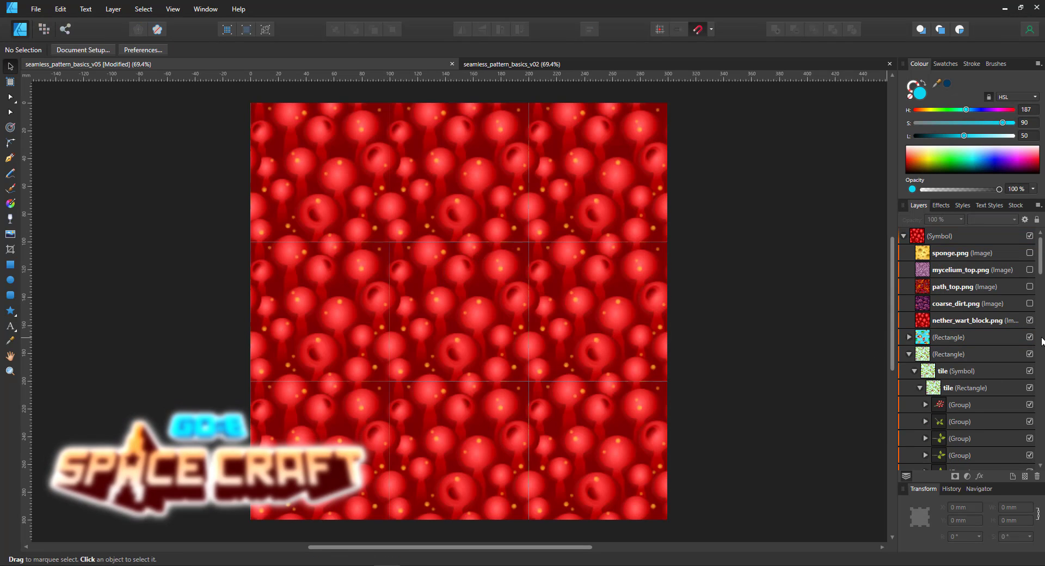
click(1030, 287)
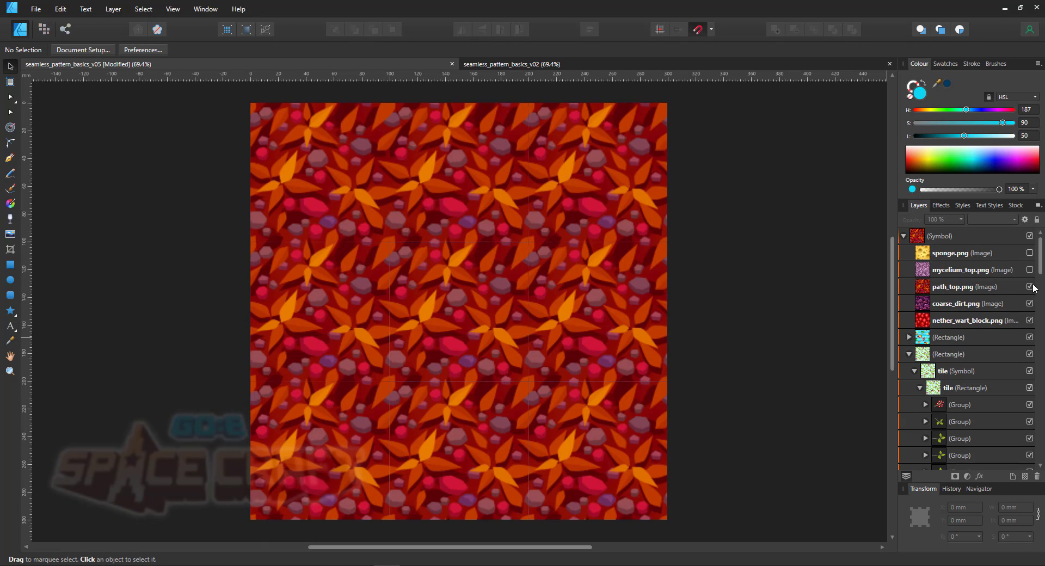
click(1030, 270)
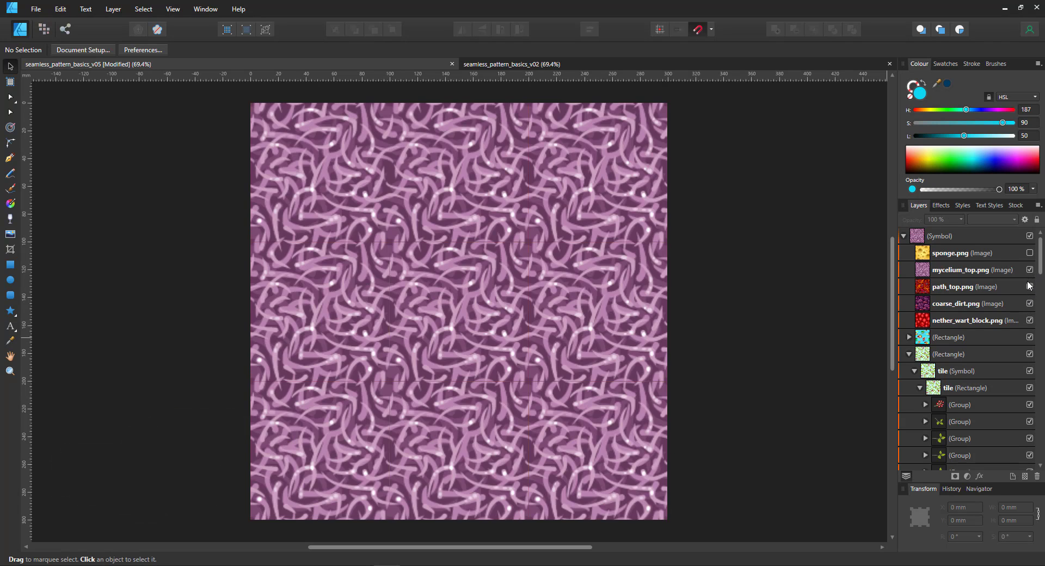
click(1030, 253)
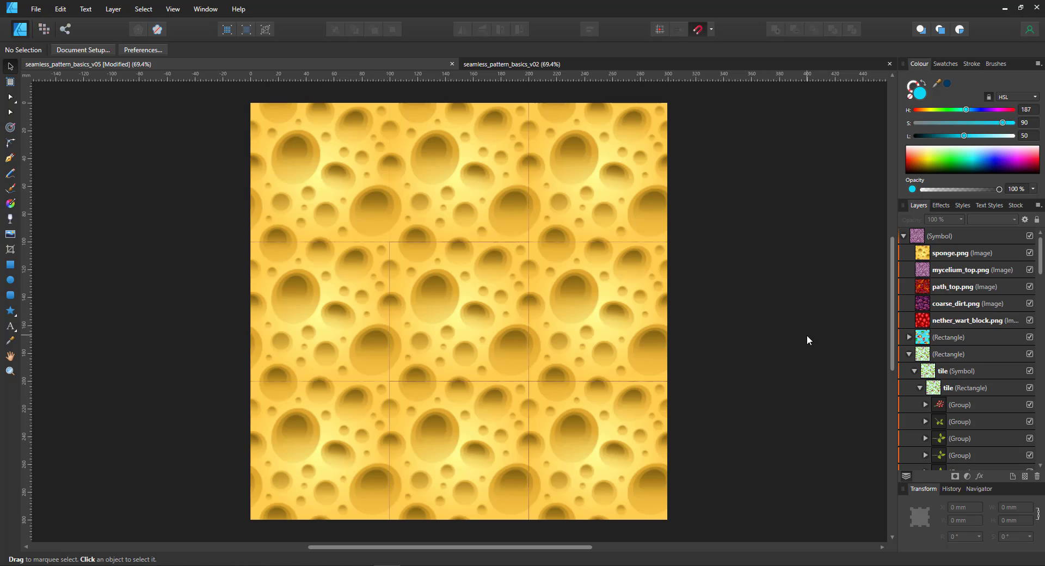